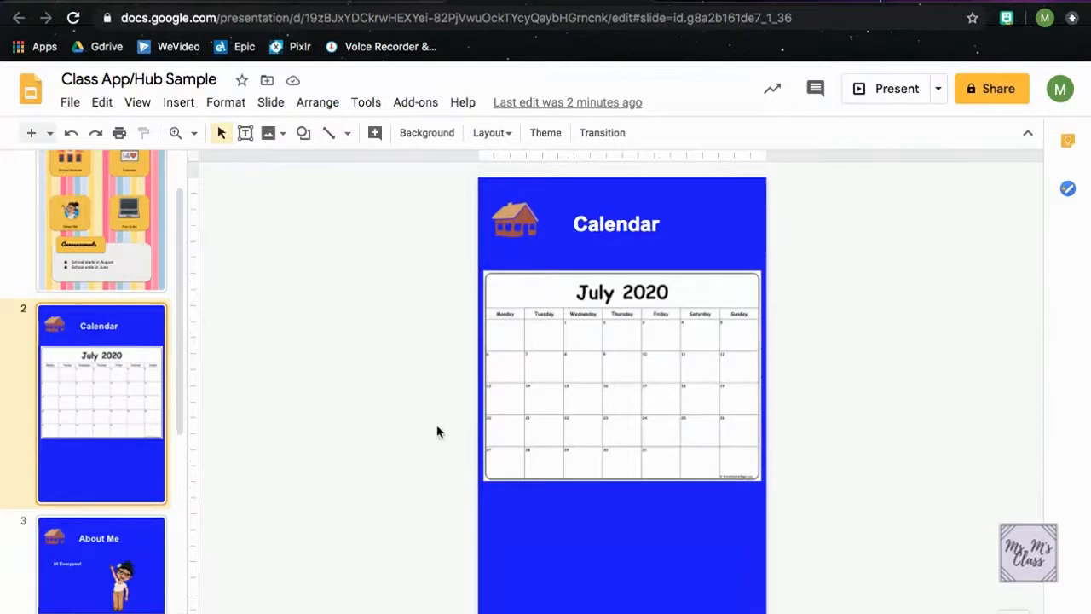
Add the first slide's striped background to the theme so that every slide uses it
{"action": "left_click", "coordinate": [100, 228]}
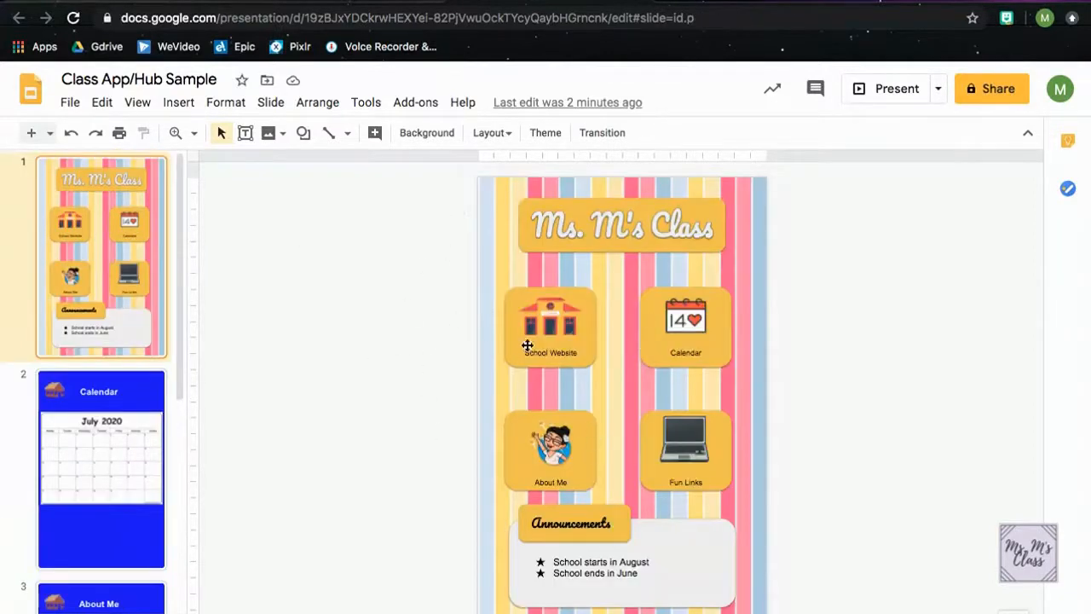
{"action": "right_click", "coordinate": [490, 375]}
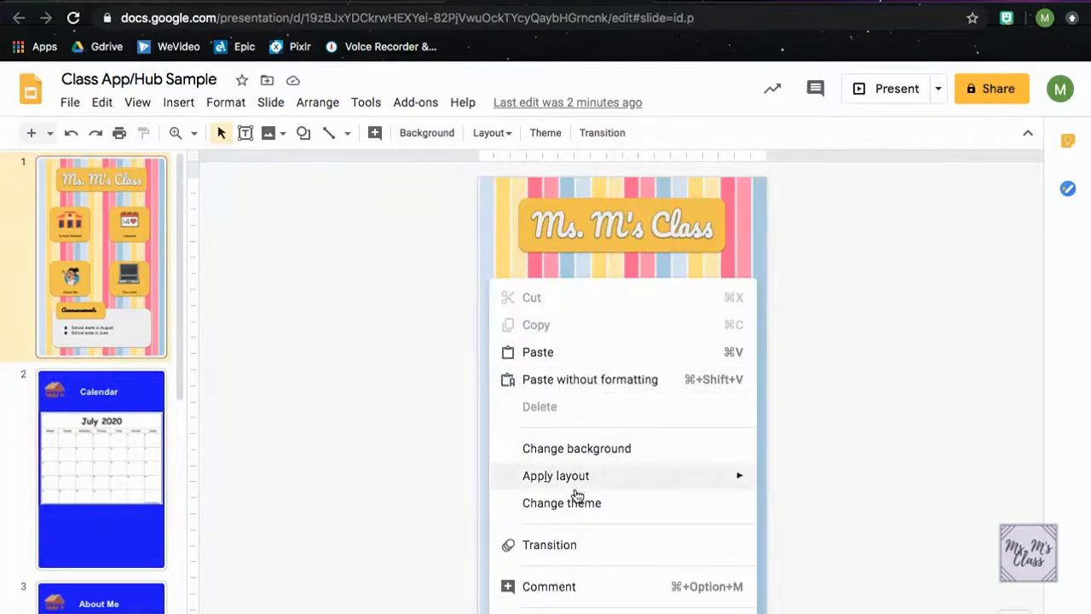
{"action": "left_click", "coordinate": [592, 450]}
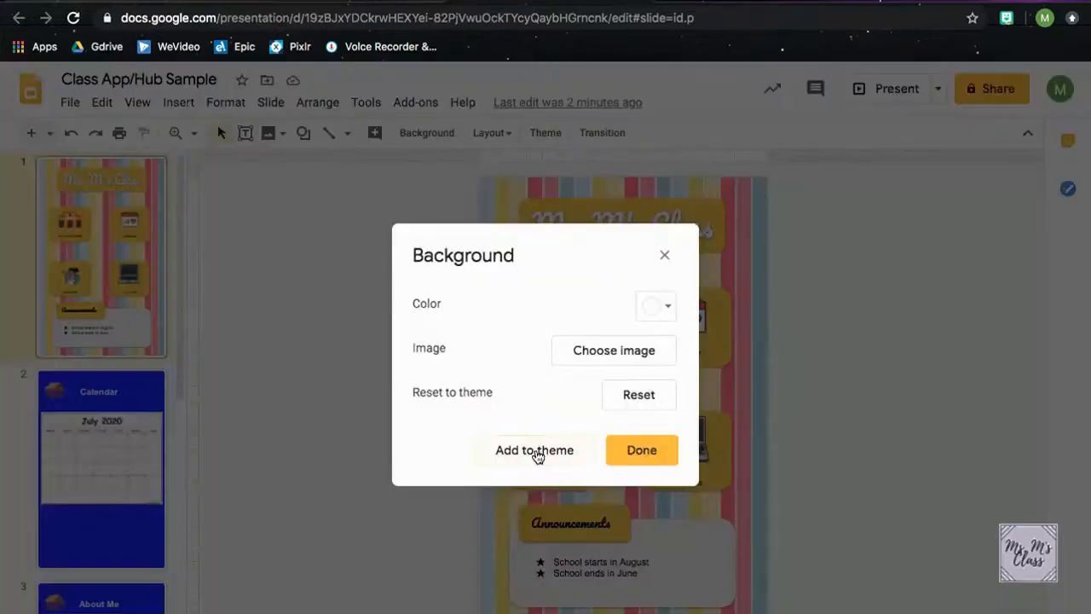
{"action": "left_click", "coordinate": [525, 454]}
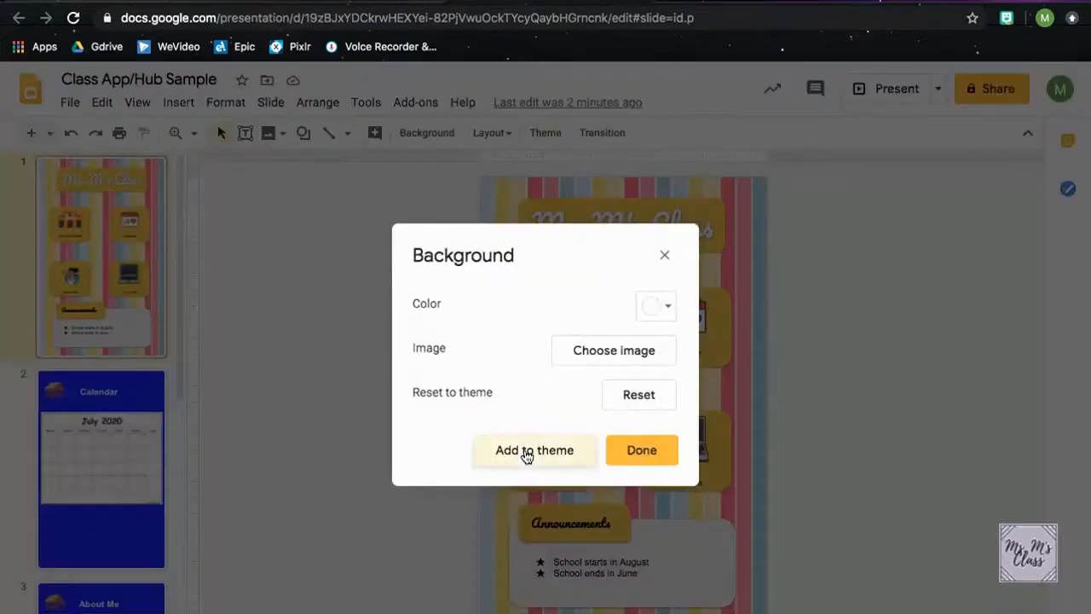
{"action": "left_click", "coordinate": [626, 458]}
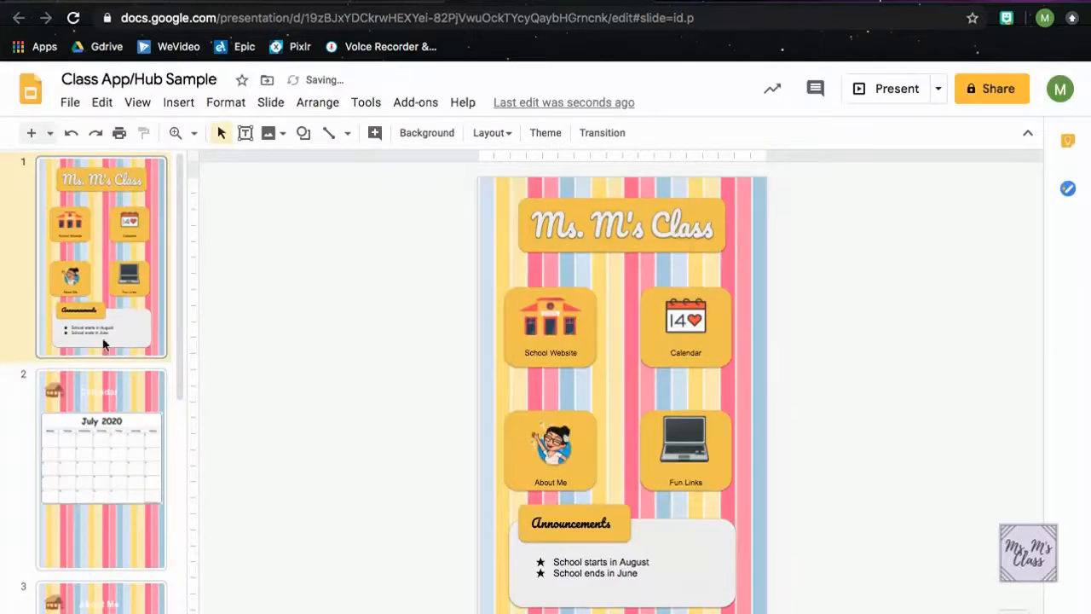
Examine how the theme background looks on the other slides, including Fun Links, and return to the first slide
{"action": "scroll", "coordinate": [101, 332], "scroll_direction": "down", "scroll_amount": 5}
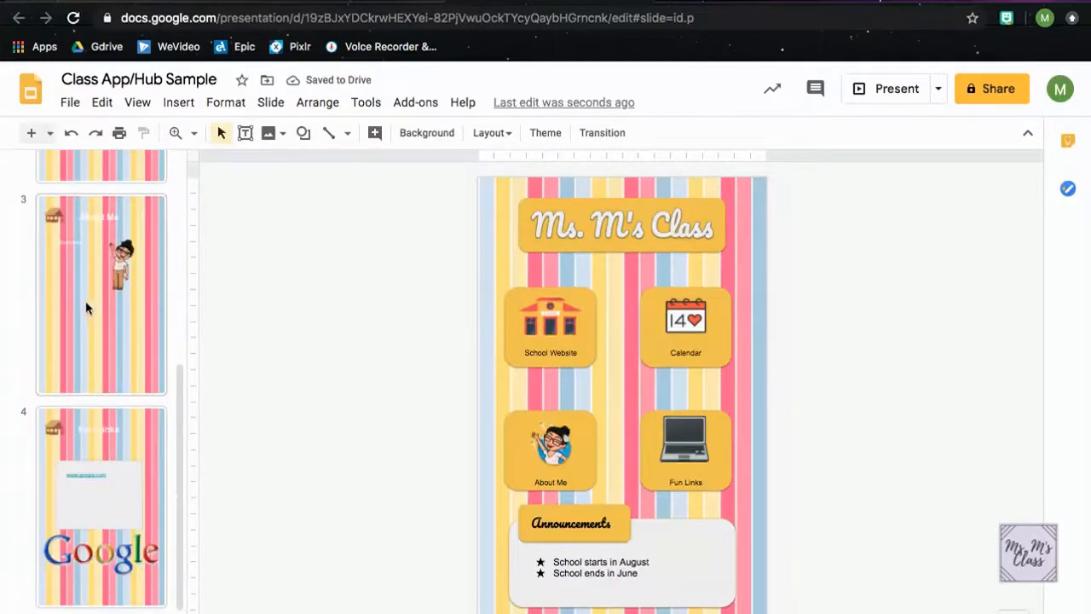
{"action": "scroll", "coordinate": [86, 308], "scroll_direction": "up", "scroll_amount": 5}
{"action": "scroll", "coordinate": [63, 312], "scroll_direction": "down", "scroll_amount": 5}
{"action": "left_click", "coordinate": [115, 339]}
{"action": "left_click", "coordinate": [110, 486]}
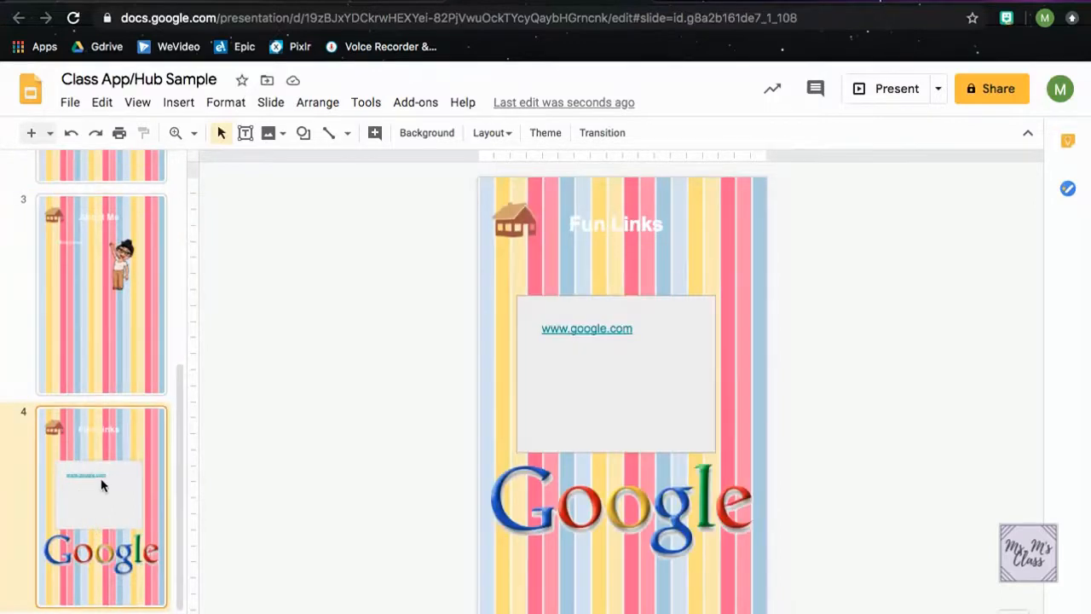
{"action": "scroll", "coordinate": [106, 443], "scroll_direction": "up", "scroll_amount": 5}
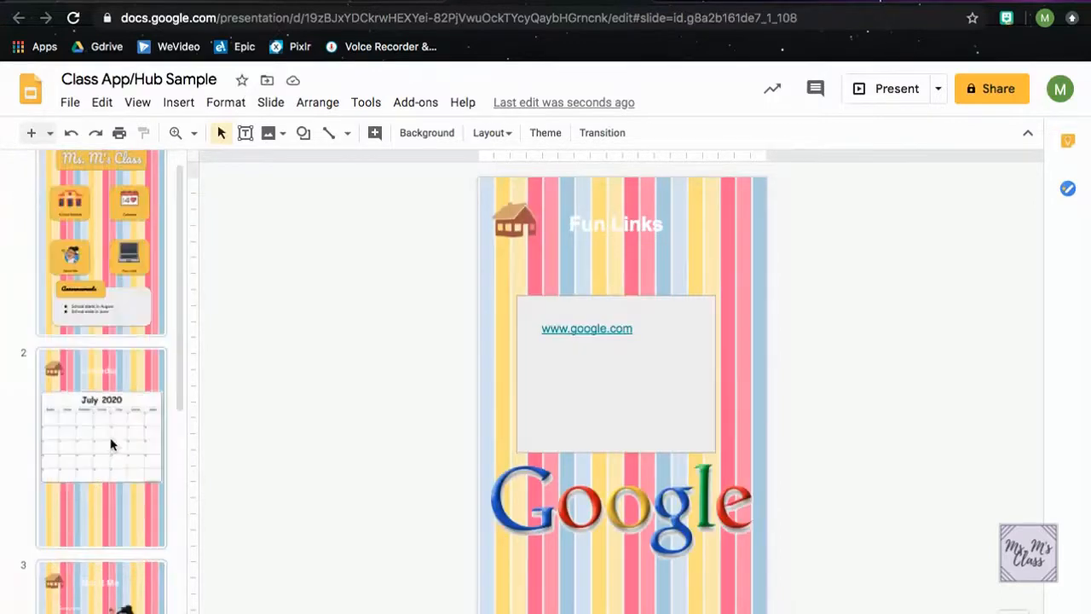
{"action": "left_click", "coordinate": [115, 296]}
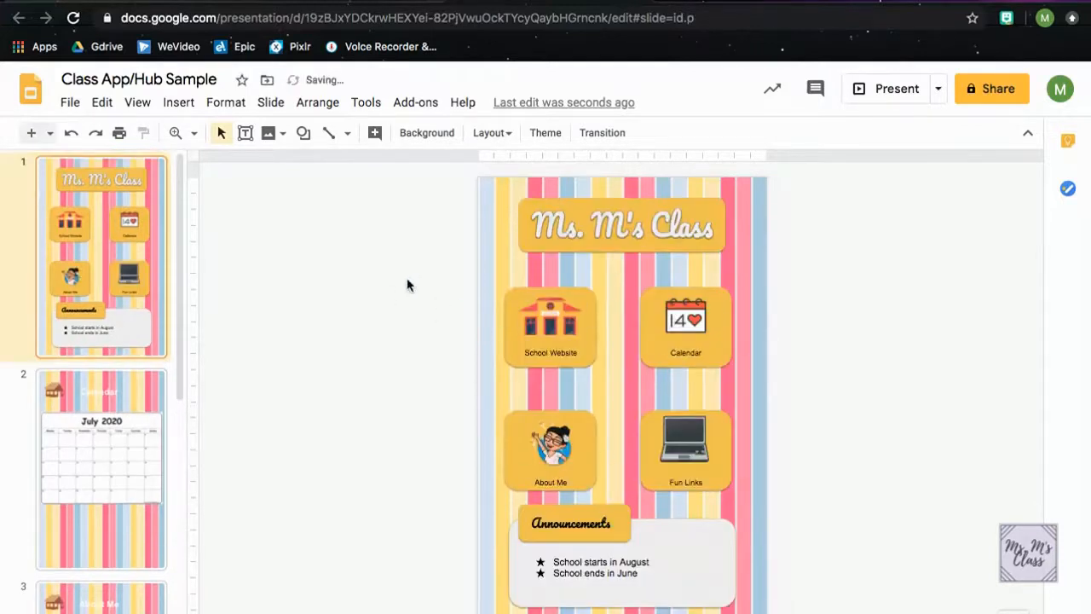
Undo adding the striped background to the theme
{"action": "left_click", "coordinate": [73, 135]}
{"action": "left_click", "coordinate": [69, 137]}
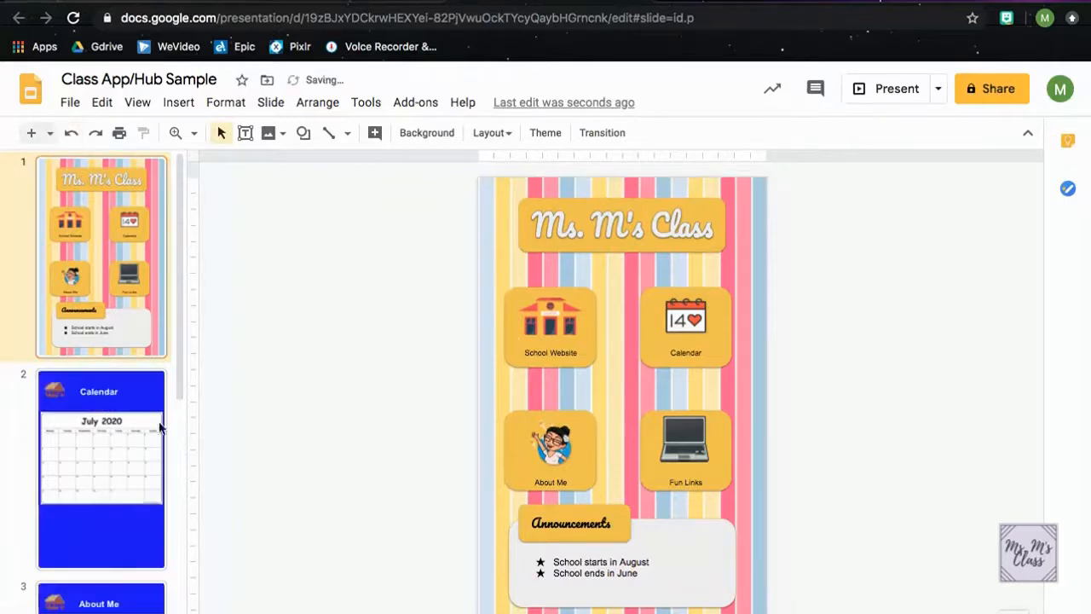
Set the Calendar slide's background to a custom solid light pink, hex #ff90e6ff
{"action": "left_click", "coordinate": [123, 433]}
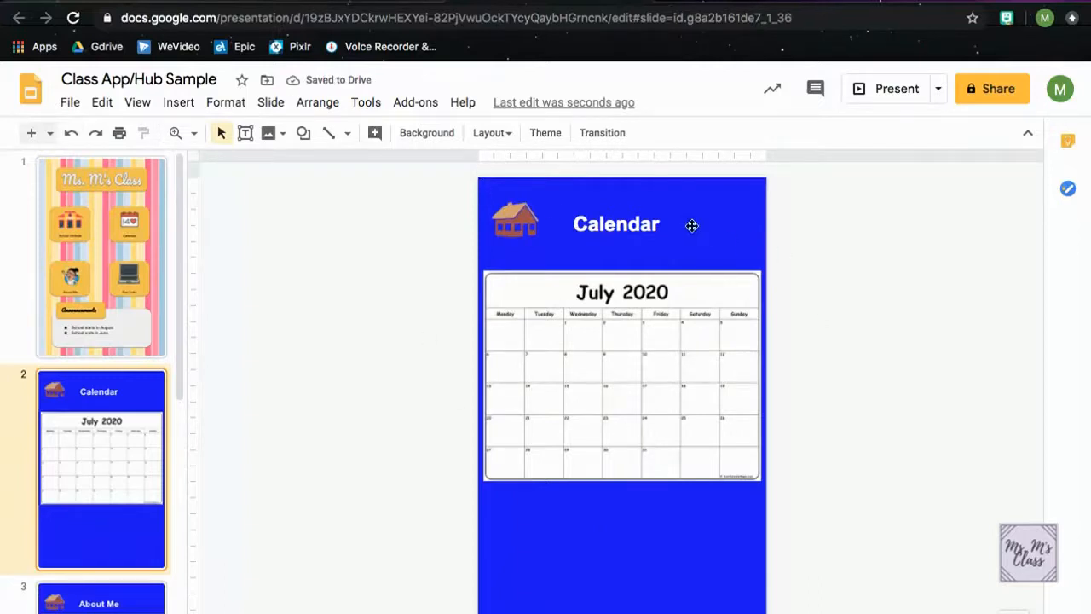
{"action": "left_click", "coordinate": [421, 142]}
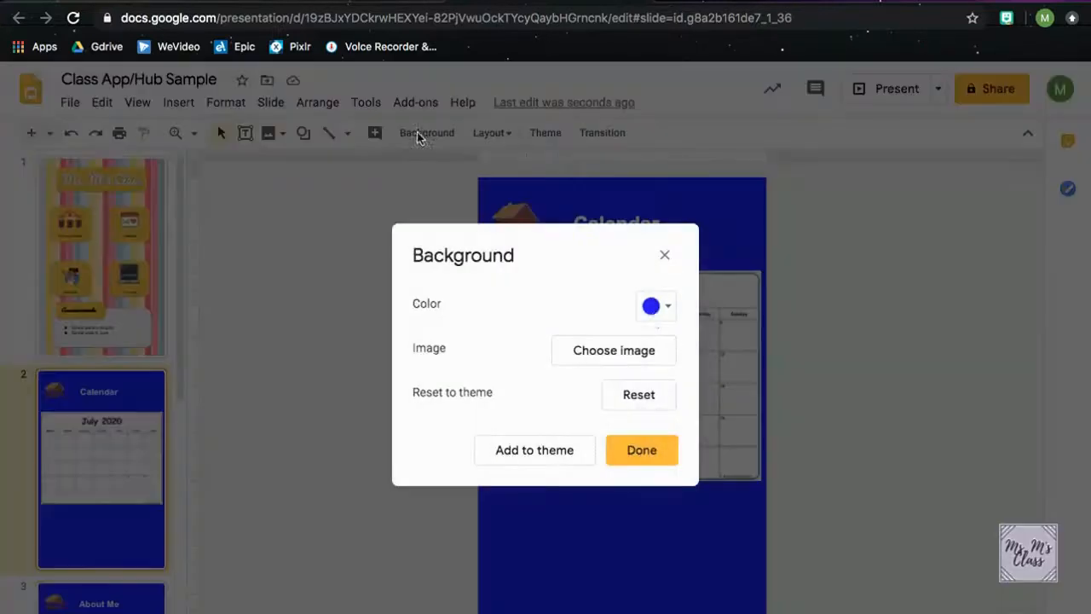
{"action": "left_click", "coordinate": [669, 309]}
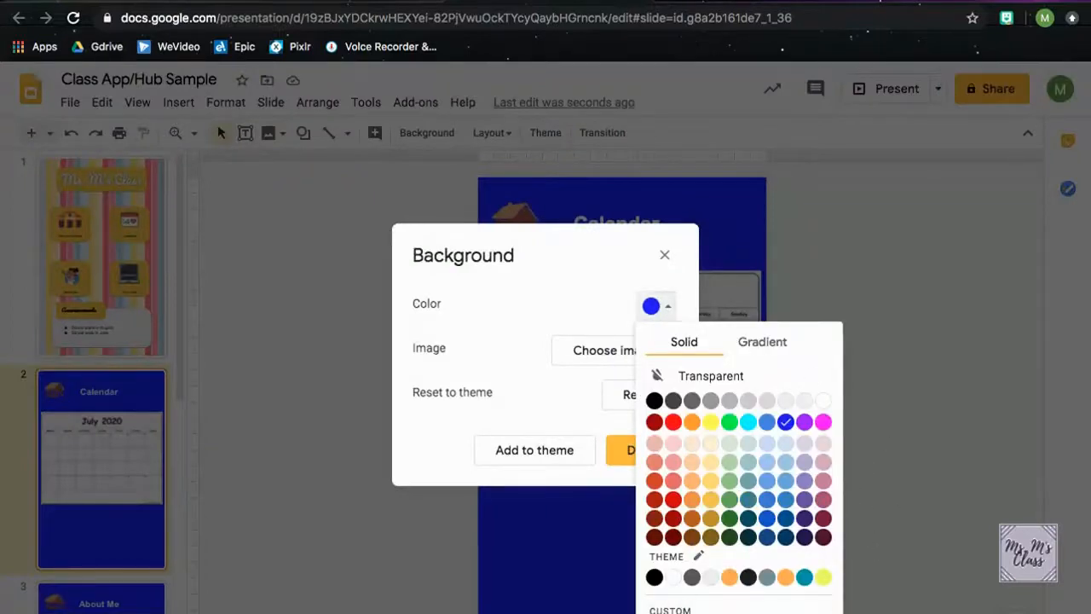
{"action": "left_click", "coordinate": [670, 610]}
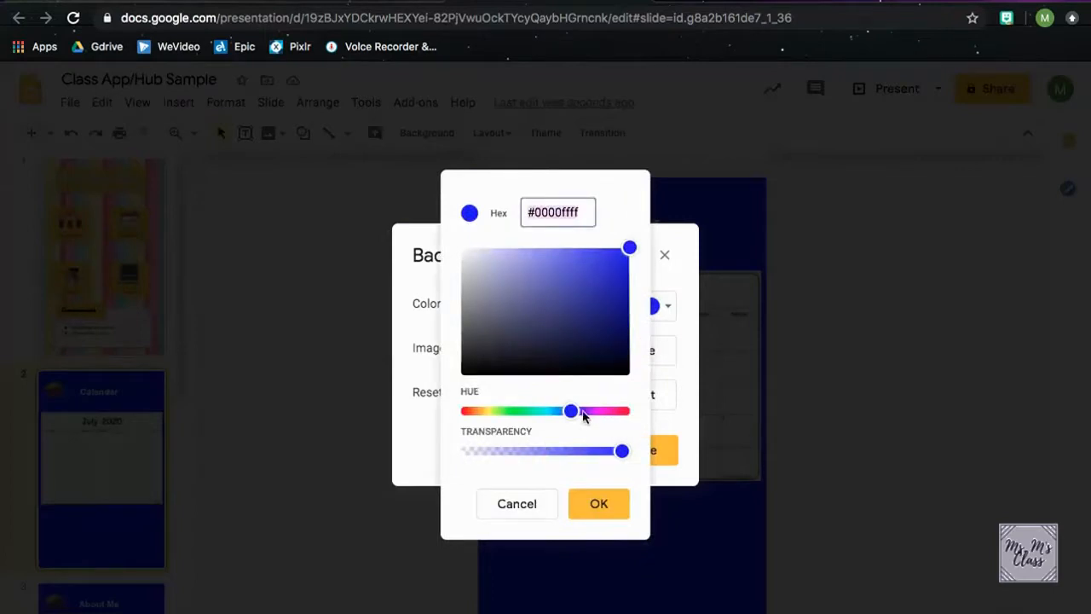
{"action": "left_click_drag", "start_coordinate": [586, 417], "coordinate": [595, 416]}
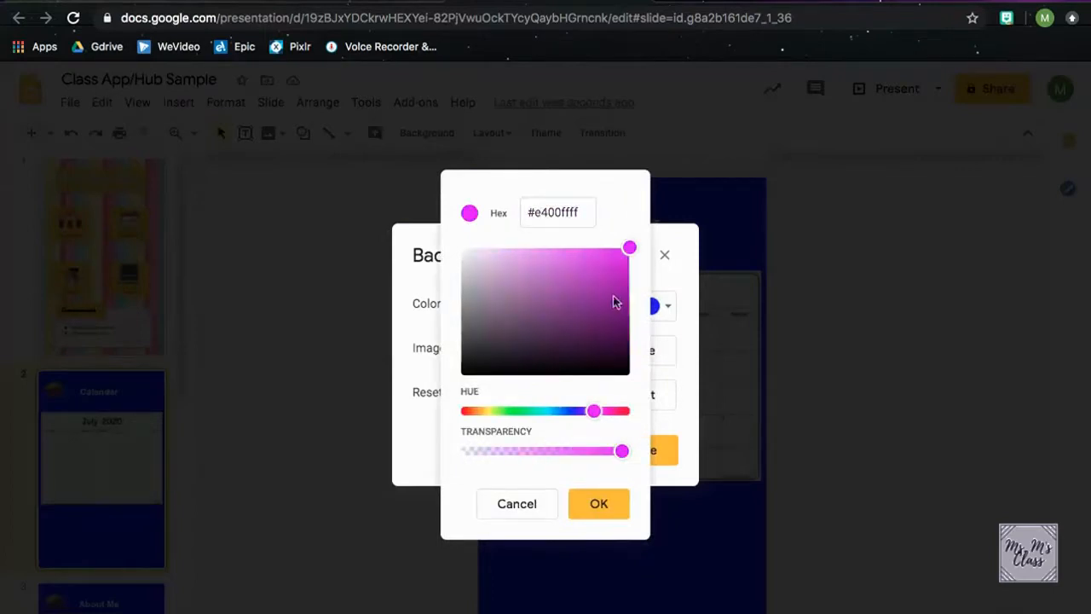
{"action": "left_click", "coordinate": [604, 415]}
{"action": "left_click_drag", "start_coordinate": [630, 251], "coordinate": [535, 249]}
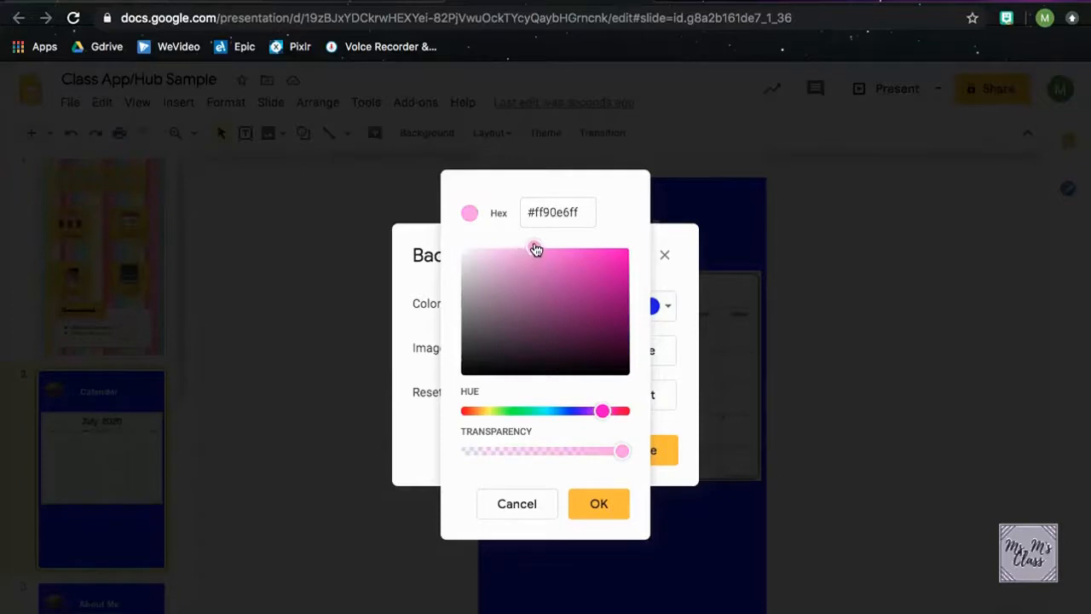
{"action": "left_click", "coordinate": [591, 505]}
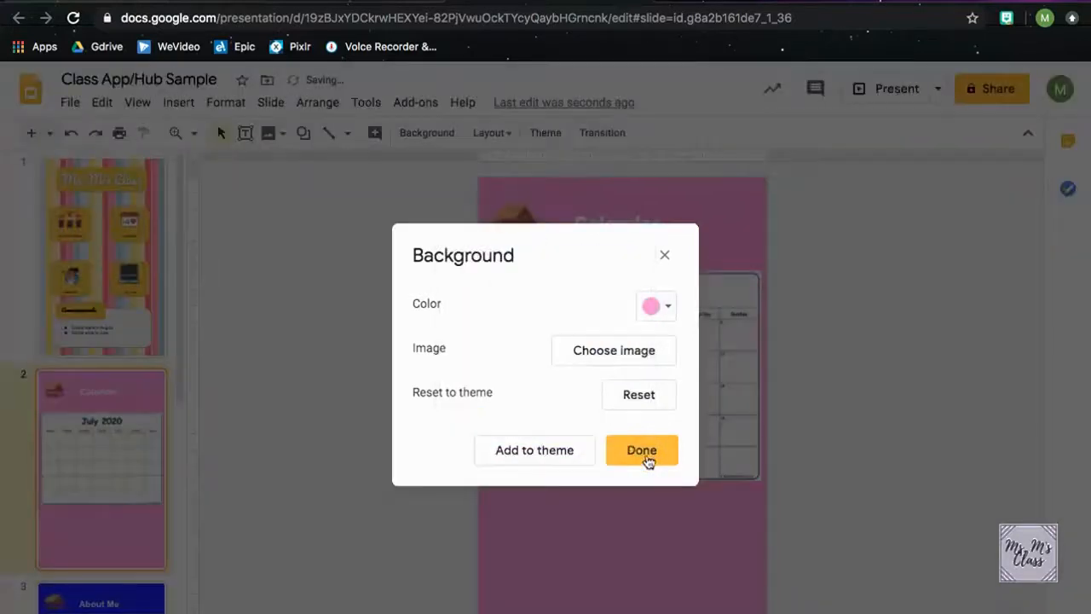
{"action": "left_click", "coordinate": [646, 452]}
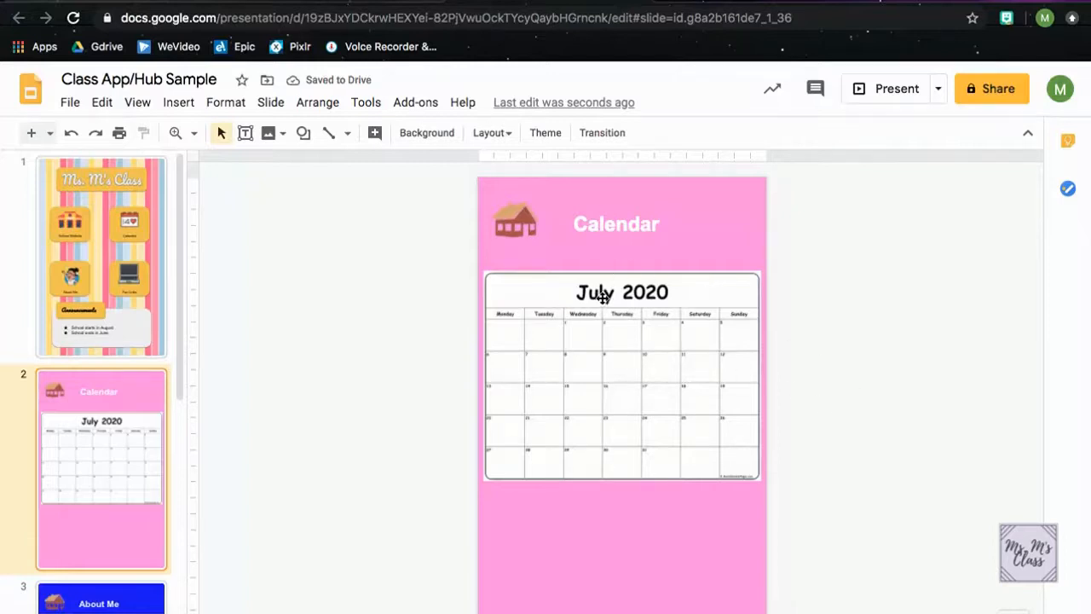
{"action": "left_click", "coordinate": [405, 134]}
{"action": "left_click", "coordinate": [661, 305]}
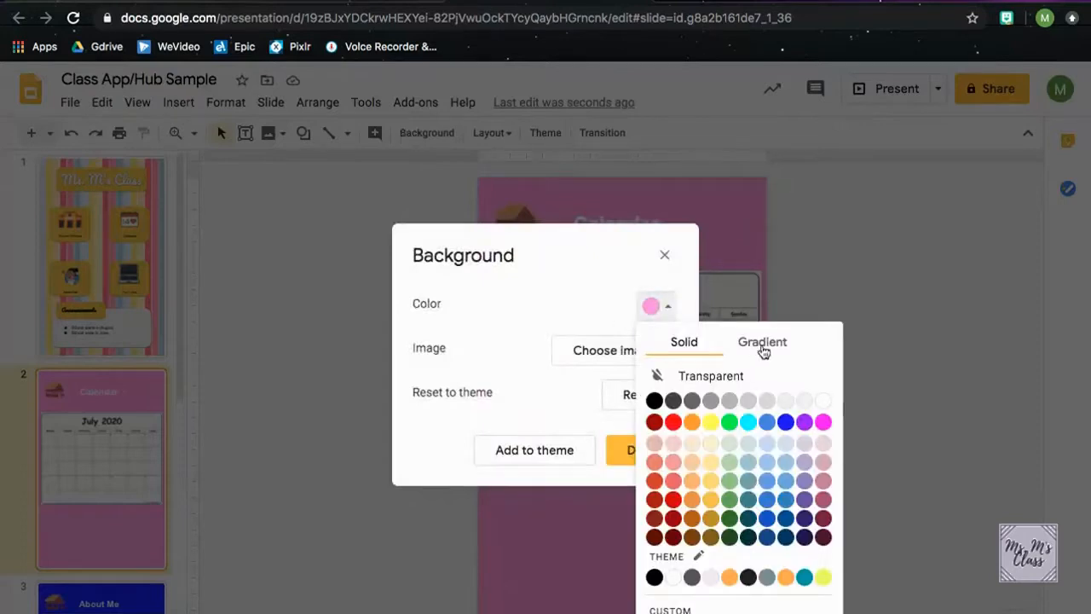
{"action": "left_click", "coordinate": [533, 327]}
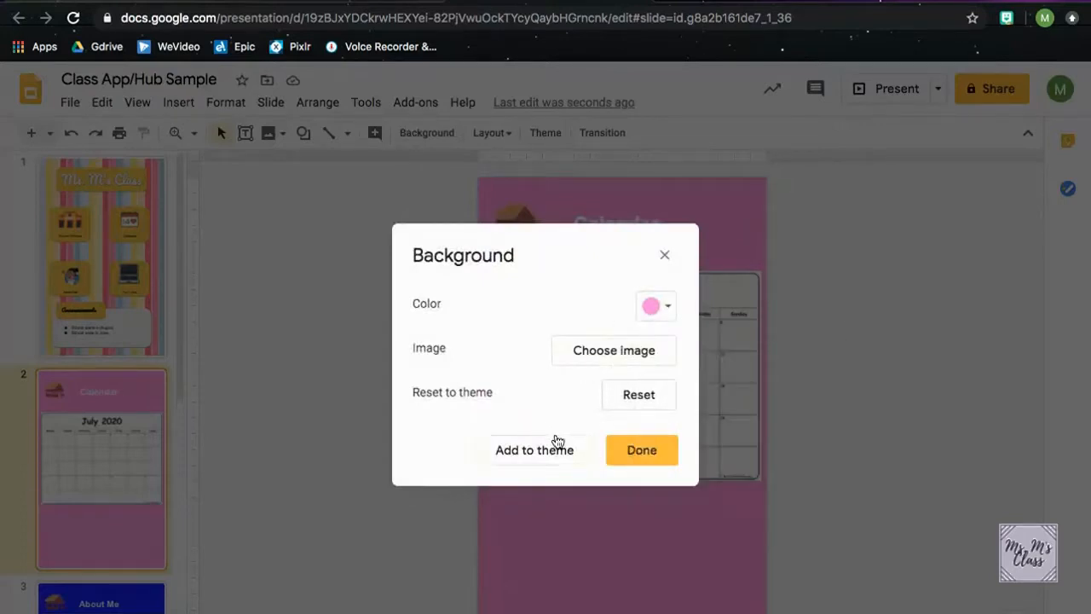
{"action": "left_click", "coordinate": [665, 256]}
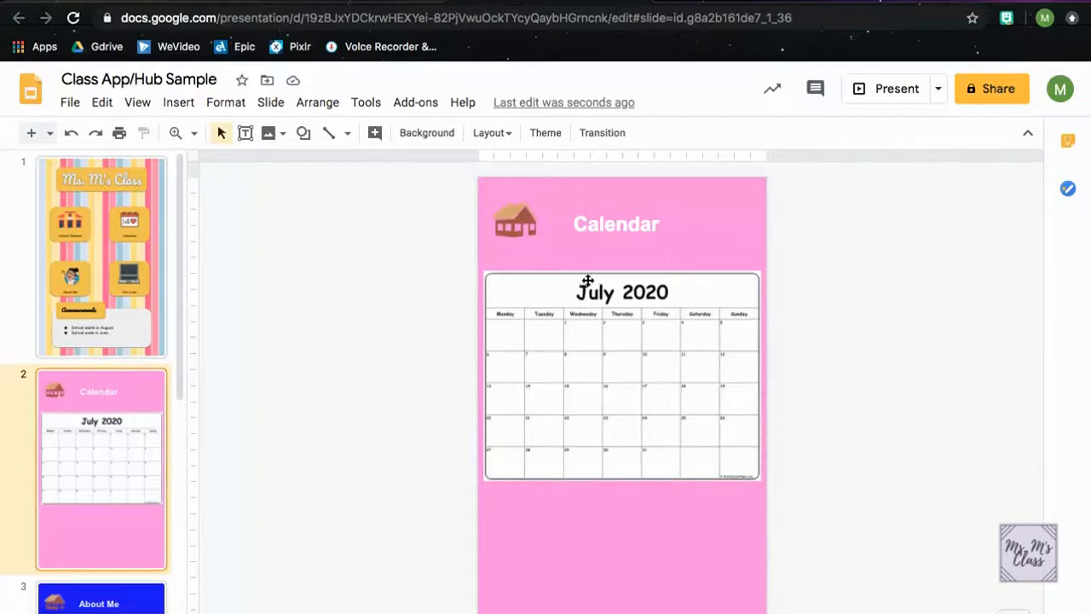
Delete the Calendar title text box from the pink slide
{"action": "double_click", "coordinate": [625, 225]}
{"action": "left_click", "coordinate": [680, 209]}
{"action": "left_click_drag", "start_coordinate": [679, 209], "coordinate": [678, 205]}
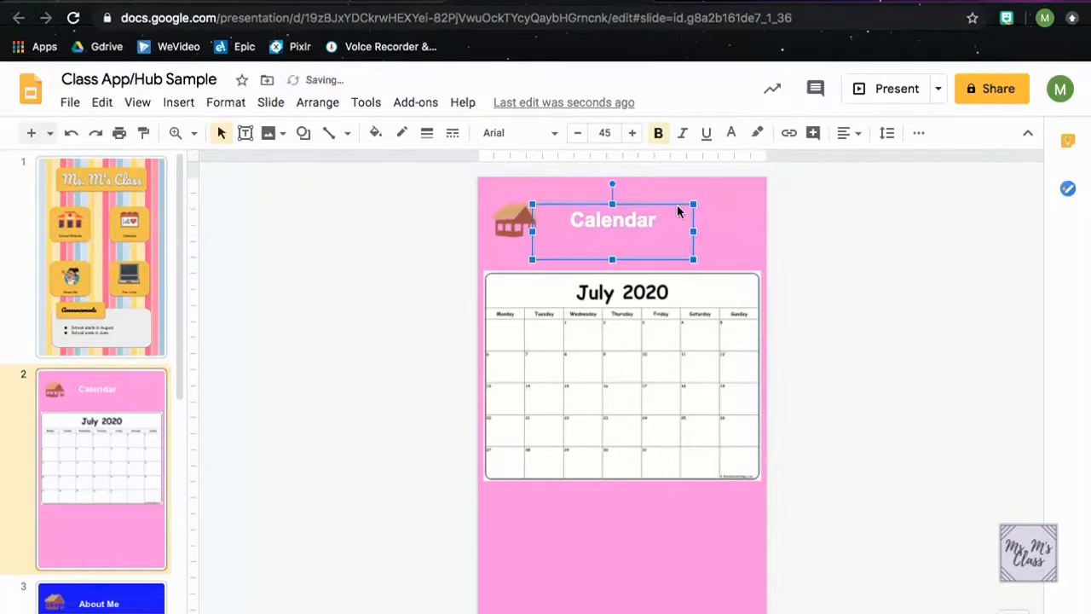
{"action": "key", "text": "Delete"}
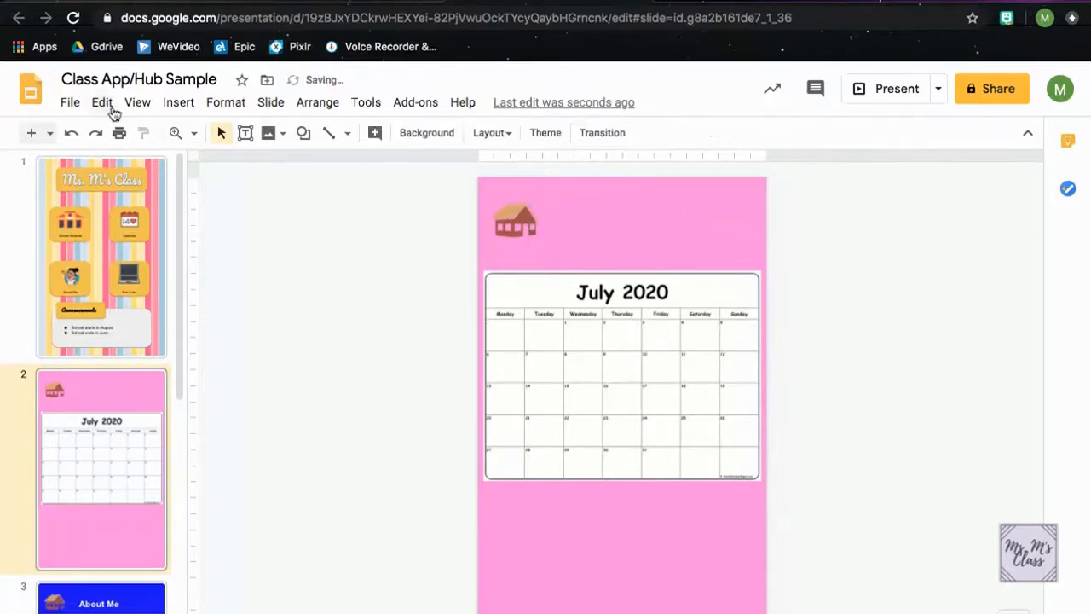
Insert word art reading "Calendar" on the second slide
{"action": "left_click", "coordinate": [178, 104]}
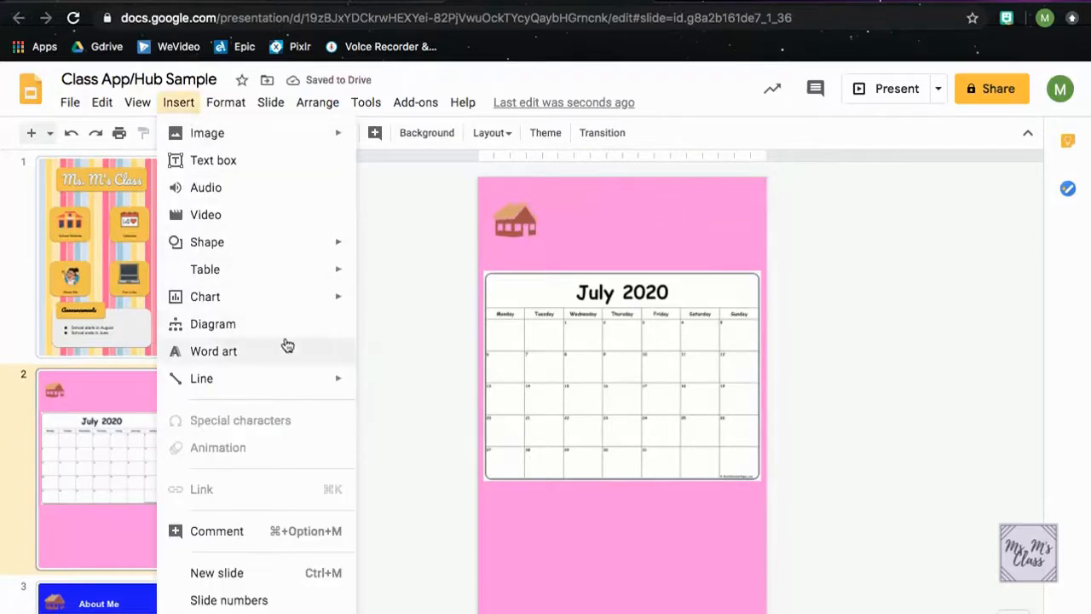
{"action": "left_click", "coordinate": [213, 351]}
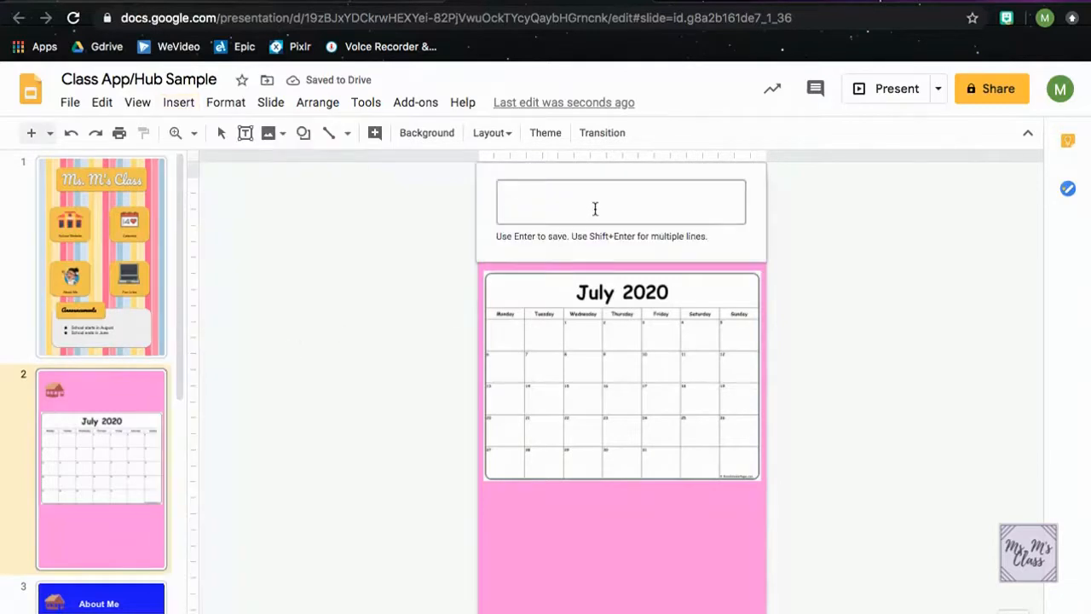
{"action": "type", "text": "Calendar"}
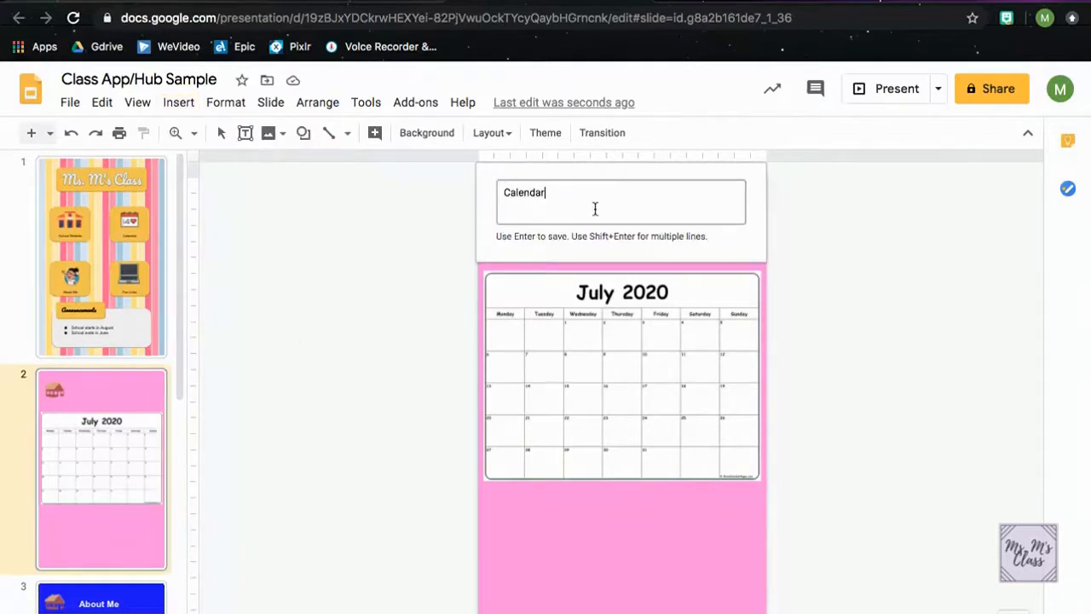
{"action": "key", "text": "Return"}
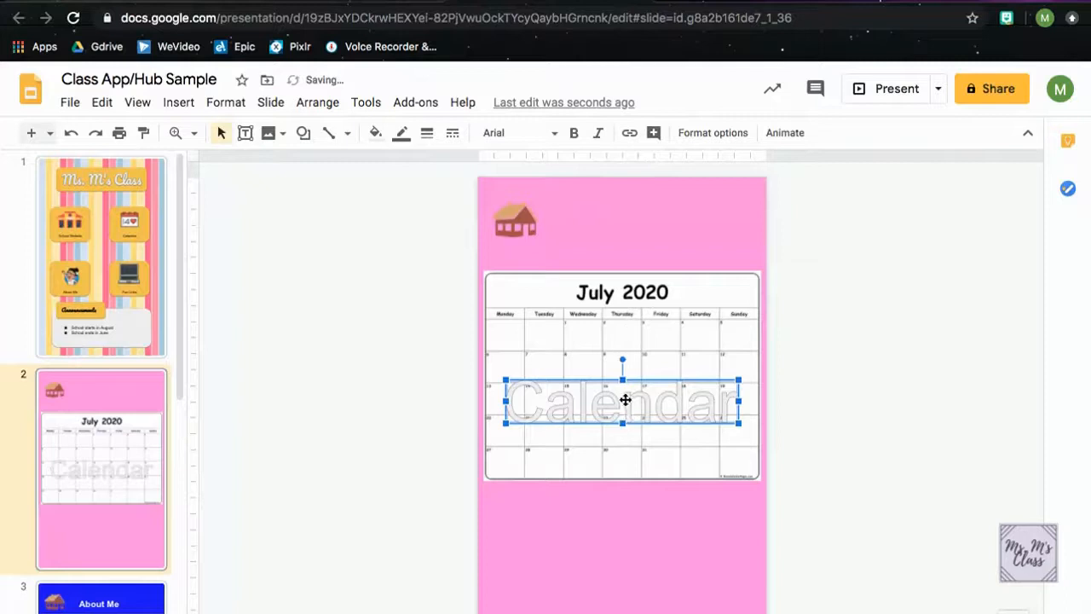
Move the Calendar word art above the calendar image and shrink it to fit beside the house icon
{"action": "left_click_drag", "start_coordinate": [645, 257], "coordinate": [648, 219]}
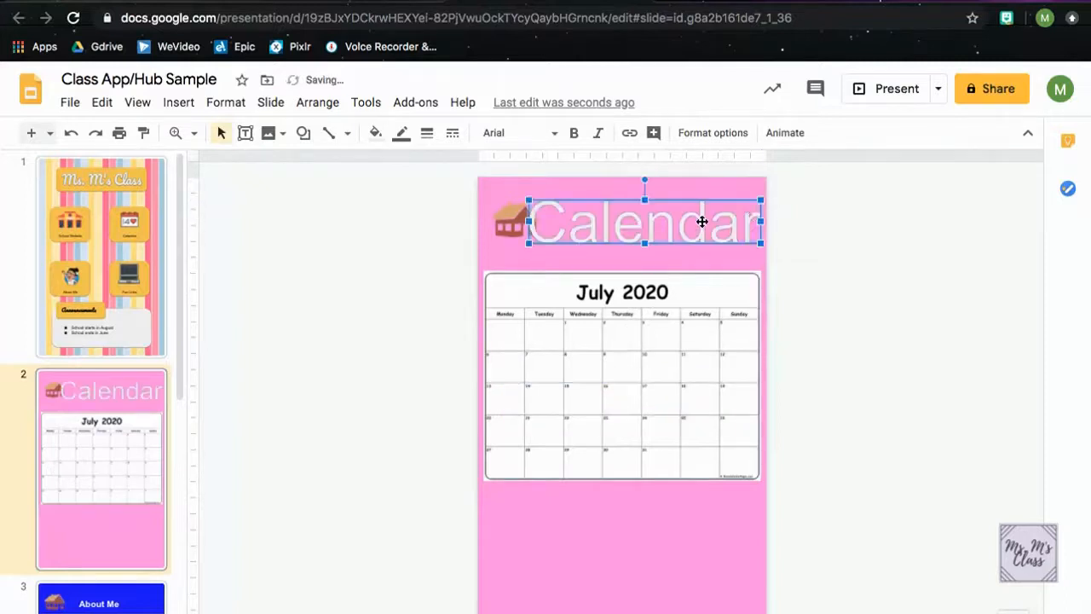
{"action": "left_click_drag", "start_coordinate": [760, 201], "coordinate": [666, 219]}
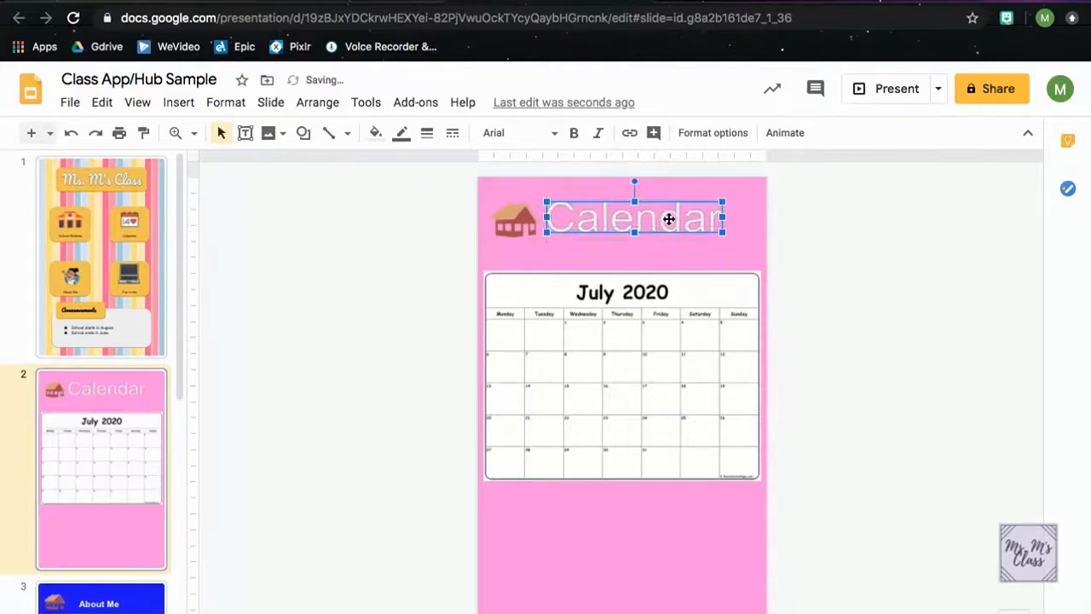
{"action": "left_click", "coordinate": [622, 185]}
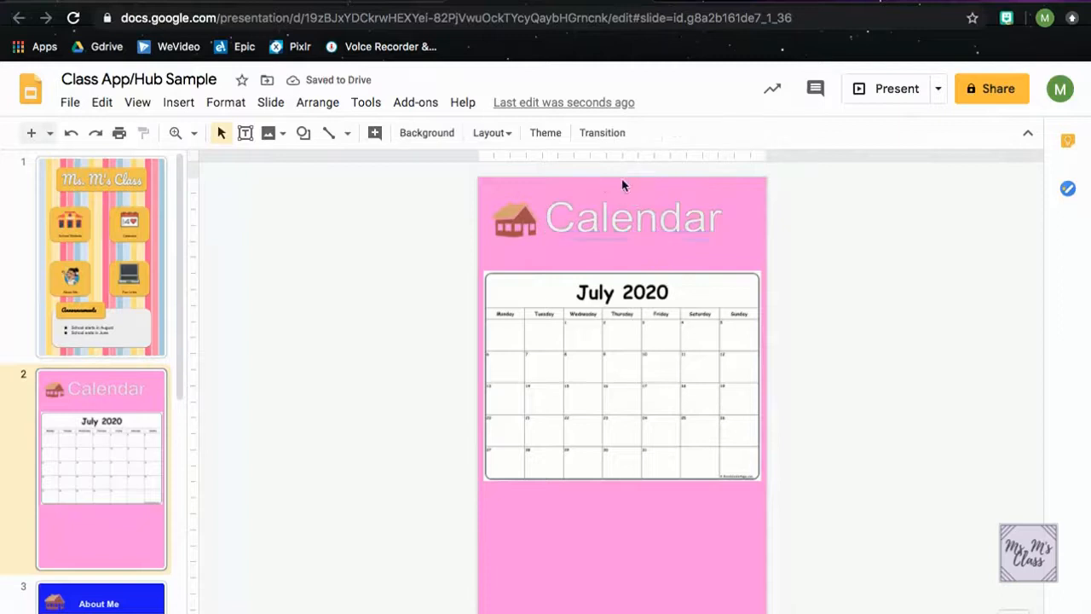
Change the Calendar word art's font to Pacifico
{"action": "left_click", "coordinate": [634, 227]}
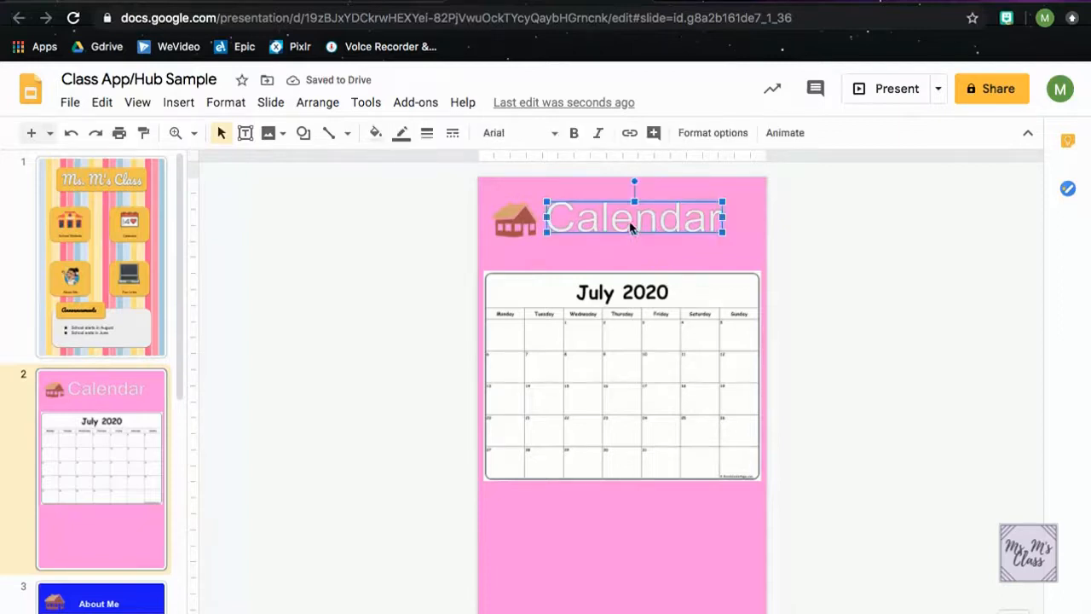
{"action": "left_click", "coordinate": [553, 134]}
{"action": "left_click", "coordinate": [530, 233]}
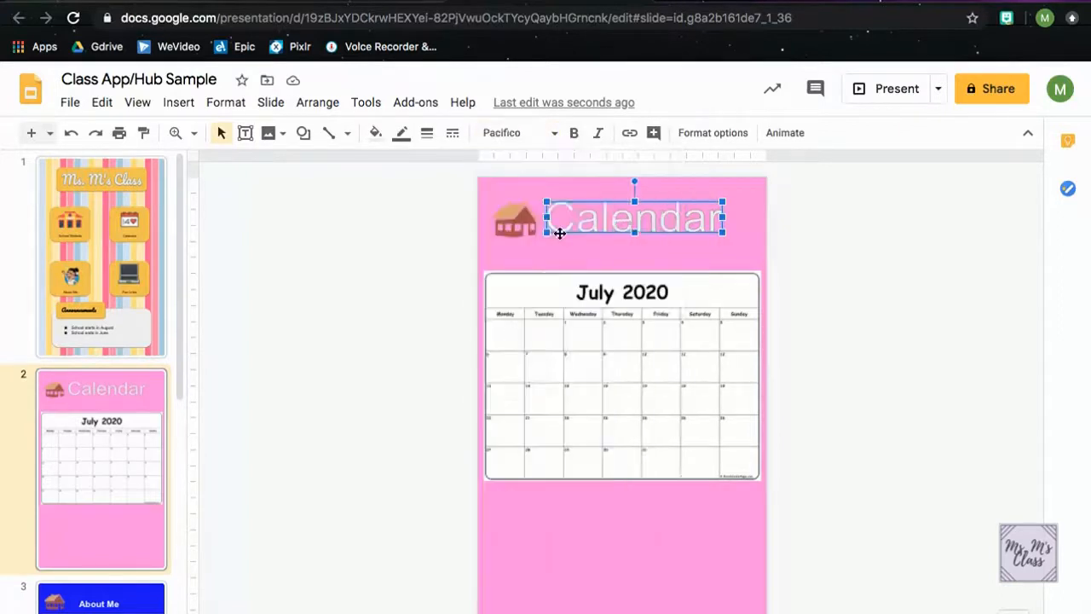
Try bold formatting on the Calendar word art and undo it
{"action": "left_click", "coordinate": [574, 139]}
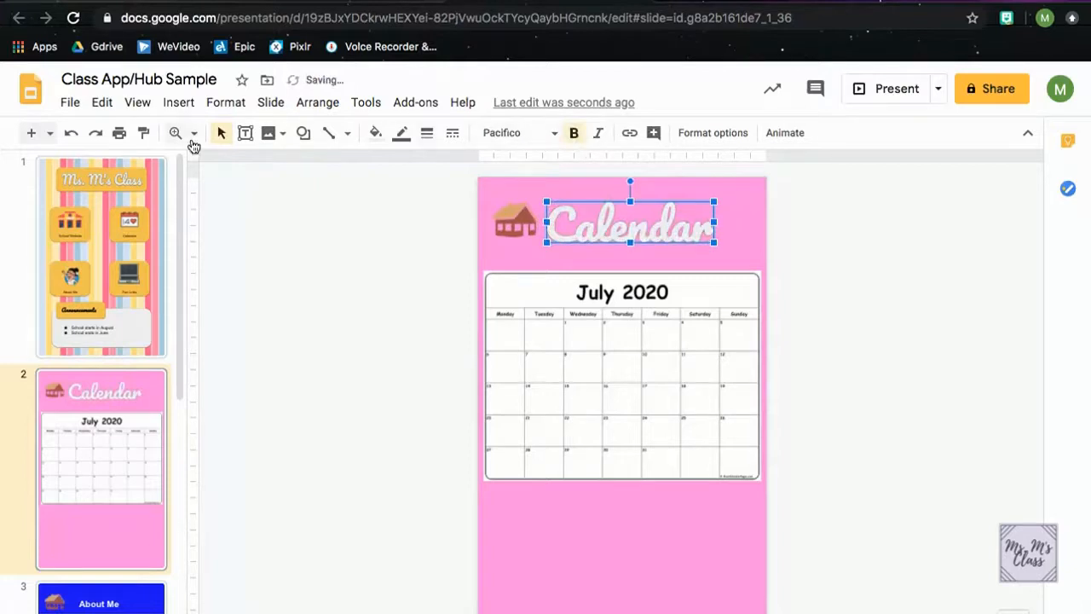
{"action": "left_click", "coordinate": [70, 133]}
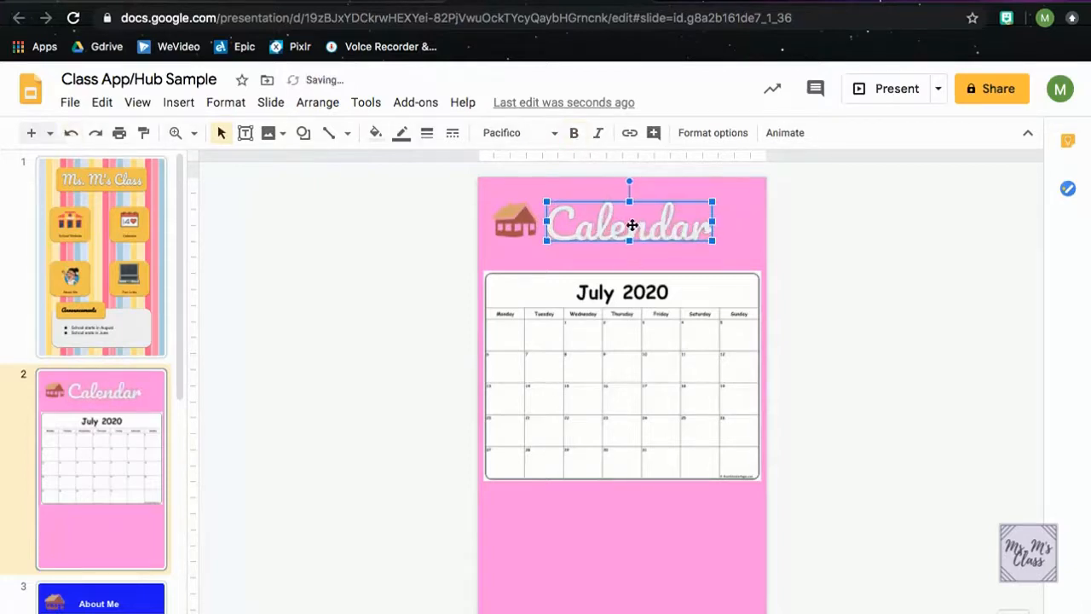
Nudge the house icon up slightly and shift the Calendar word art a little to the right, away from it
{"action": "left_click", "coordinate": [514, 215]}
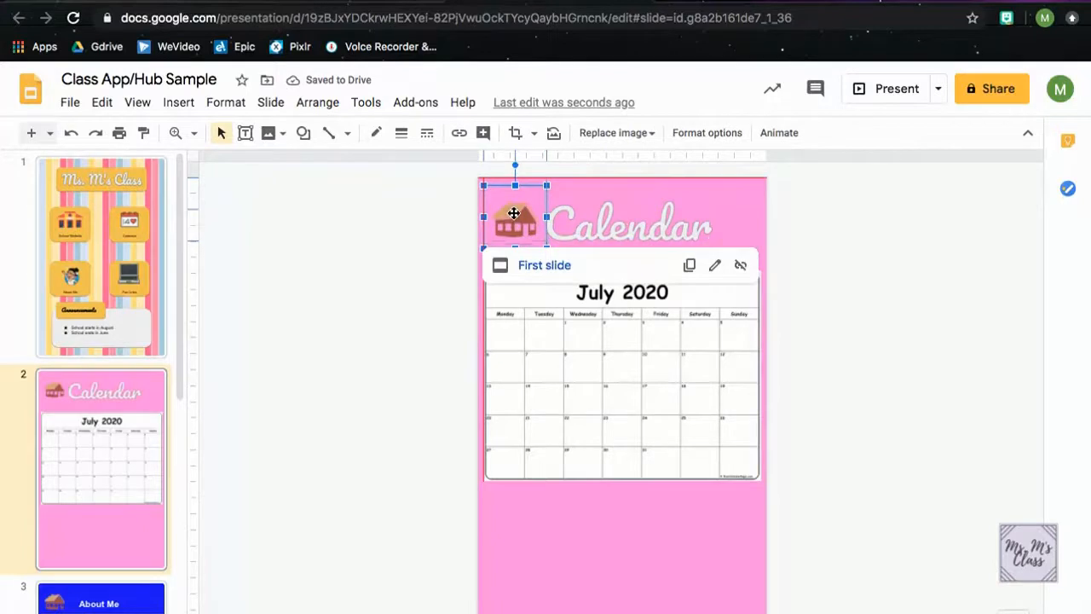
{"action": "left_click", "coordinate": [461, 249]}
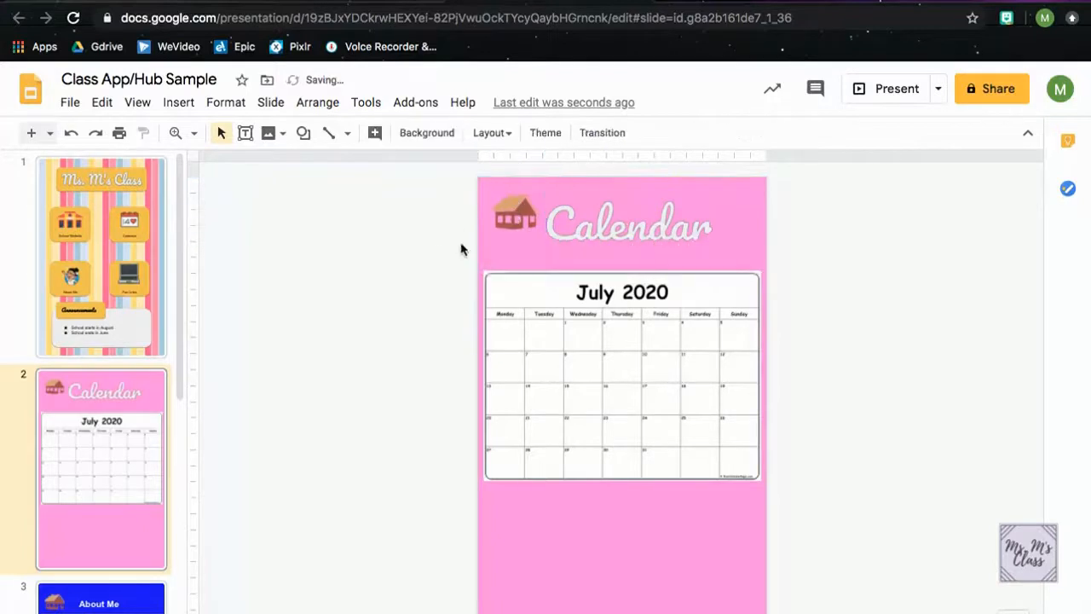
{"action": "left_click", "coordinate": [662, 229]}
{"action": "left_click_drag", "start_coordinate": [661, 229], "coordinate": [670, 232]}
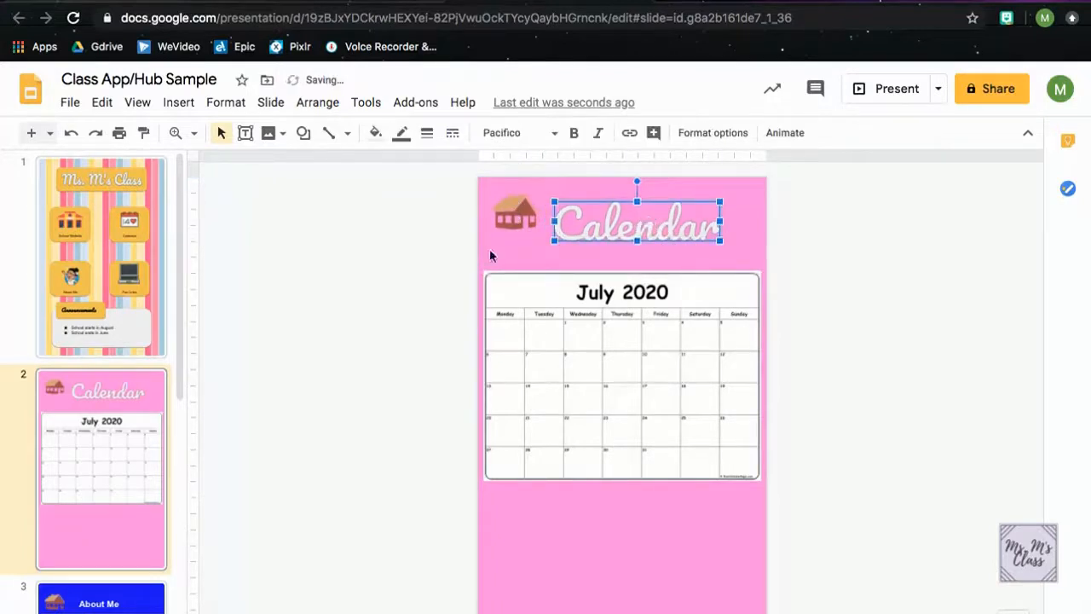
Draw a rounded rectangle over the Calendar word art, slightly larger than the text on all sides
{"action": "left_click", "coordinate": [303, 134]}
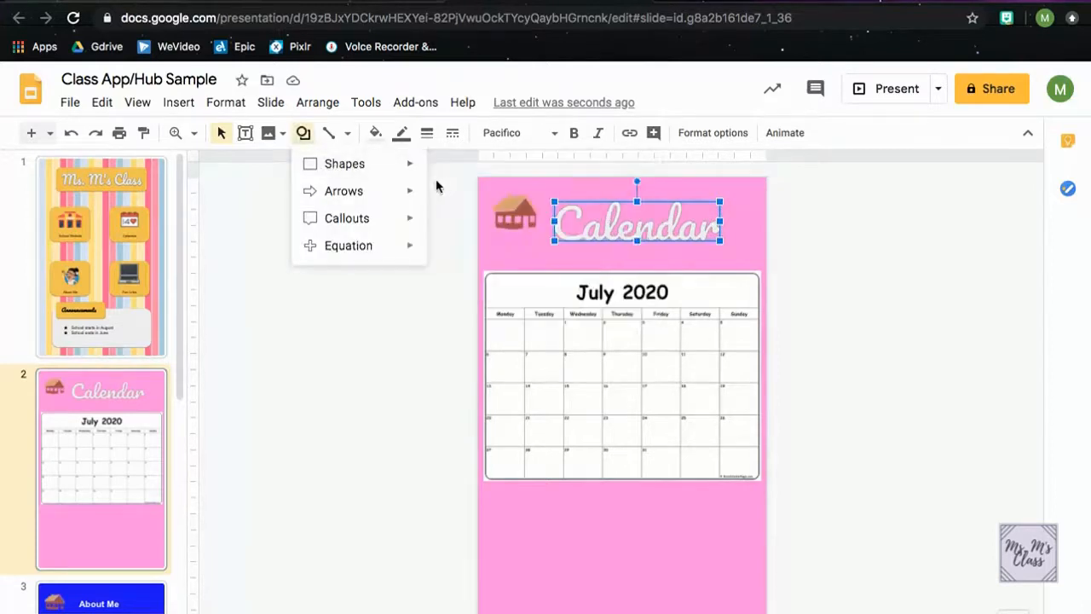
{"action": "mouse_move", "coordinate": [401, 165]}
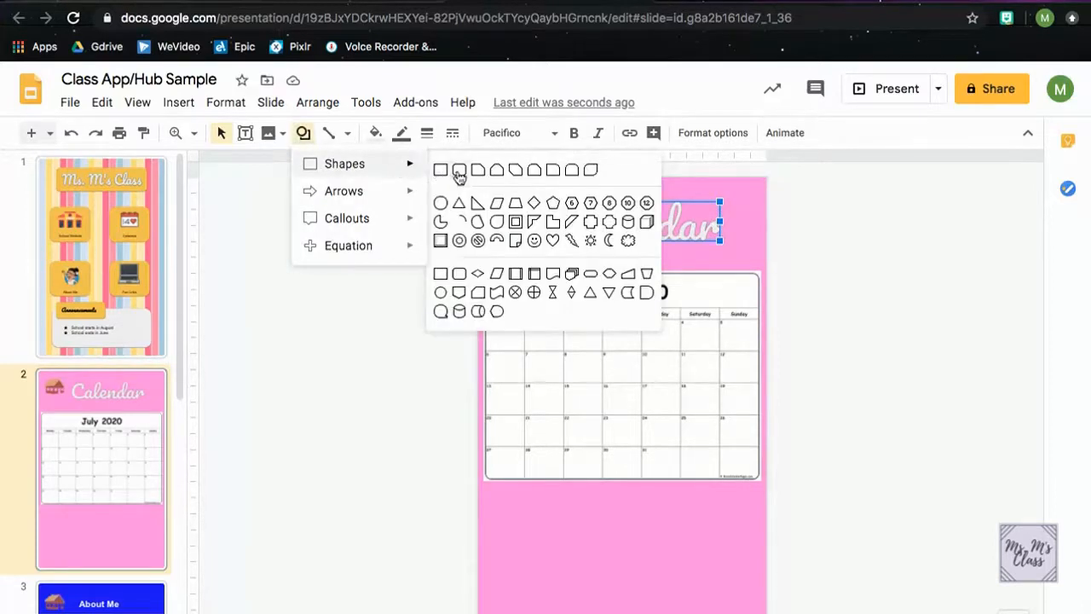
{"action": "left_click", "coordinate": [458, 171]}
{"action": "left_click_drag", "start_coordinate": [547, 190], "coordinate": [739, 255]}
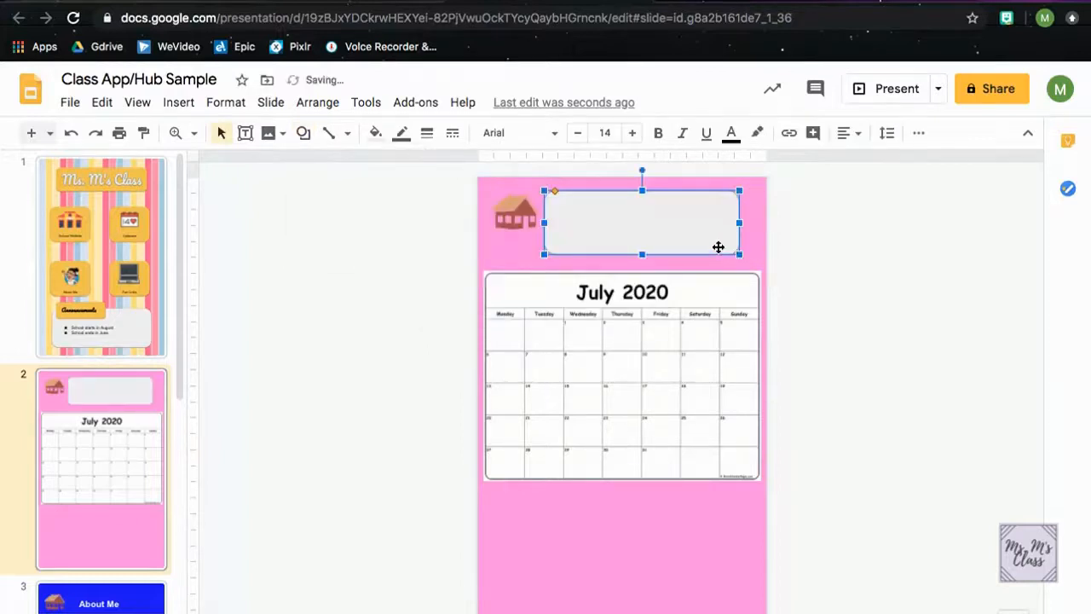
Send the rounded rectangle to the back so it sits behind the Calendar word art
{"action": "right_click", "coordinate": [588, 217]}
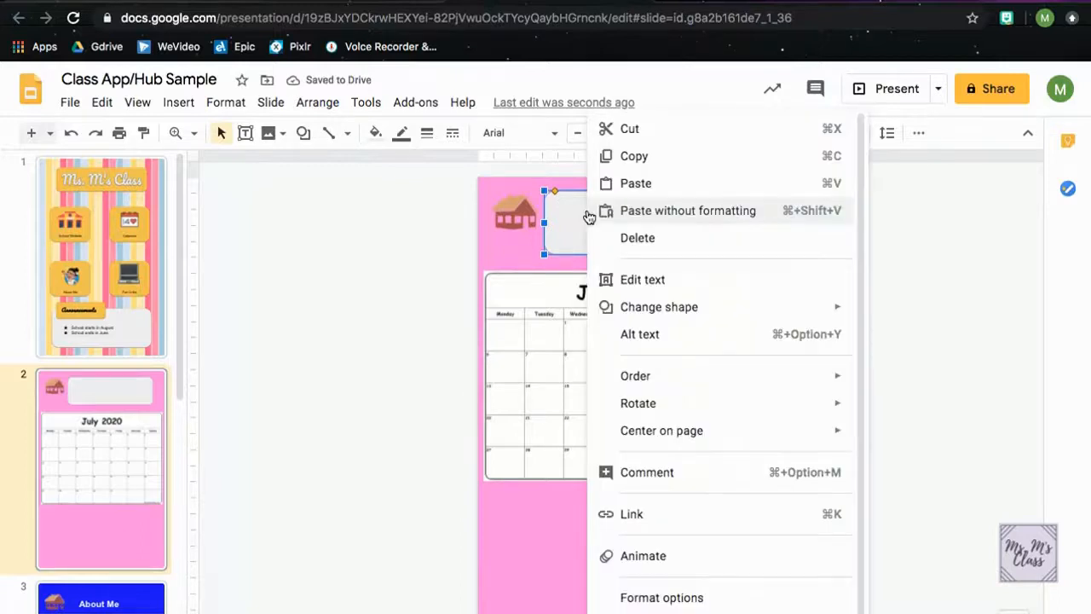
{"action": "mouse_move", "coordinate": [745, 384]}
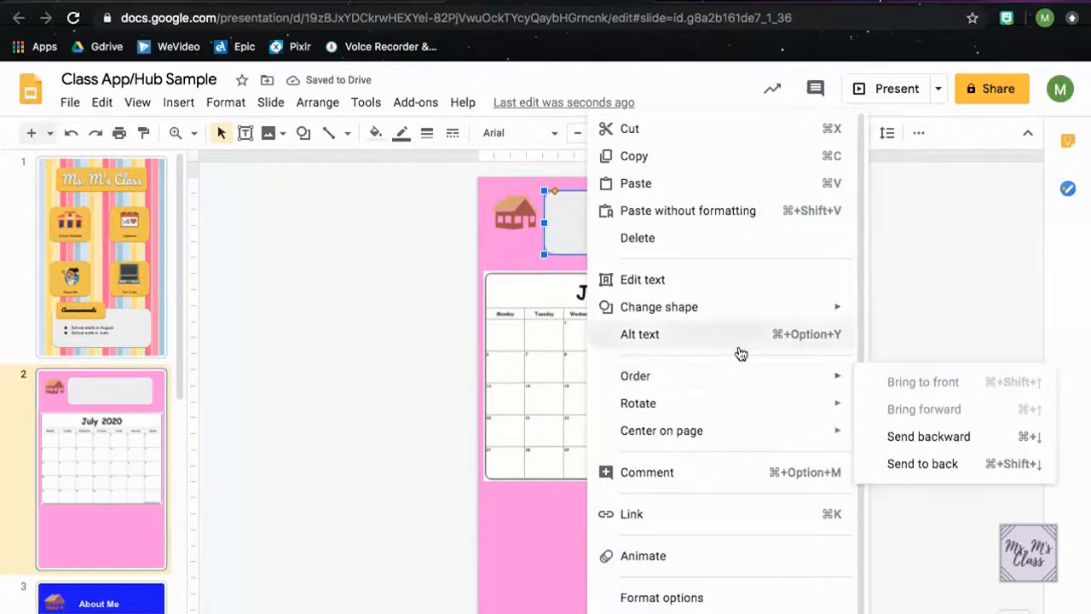
{"action": "left_click", "coordinate": [940, 464]}
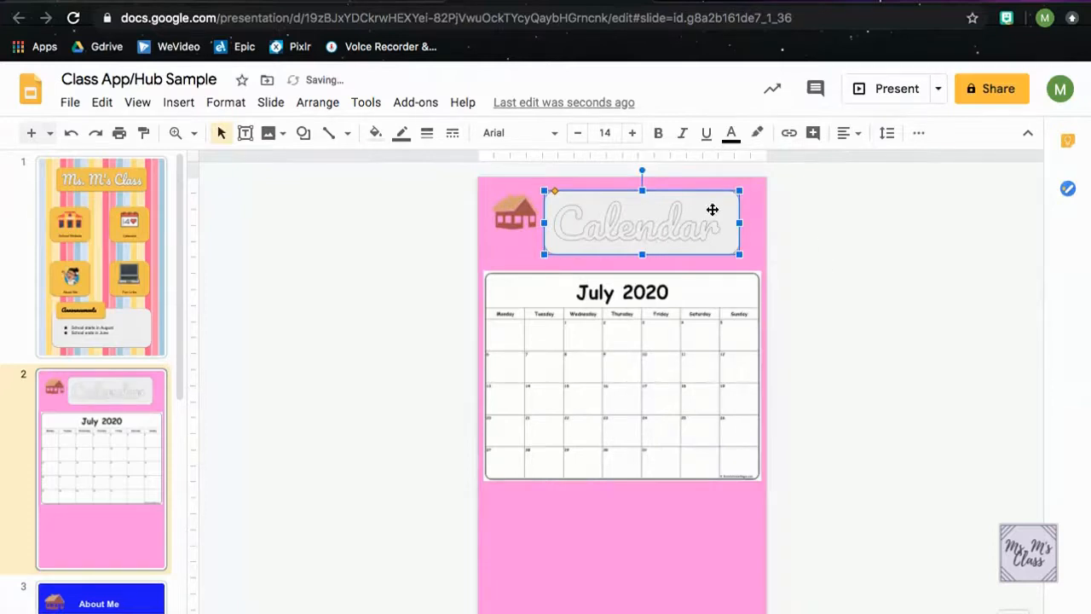
Set both the fill and the border of the rounded rectangle to golden yellow
{"action": "left_click", "coordinate": [377, 136]}
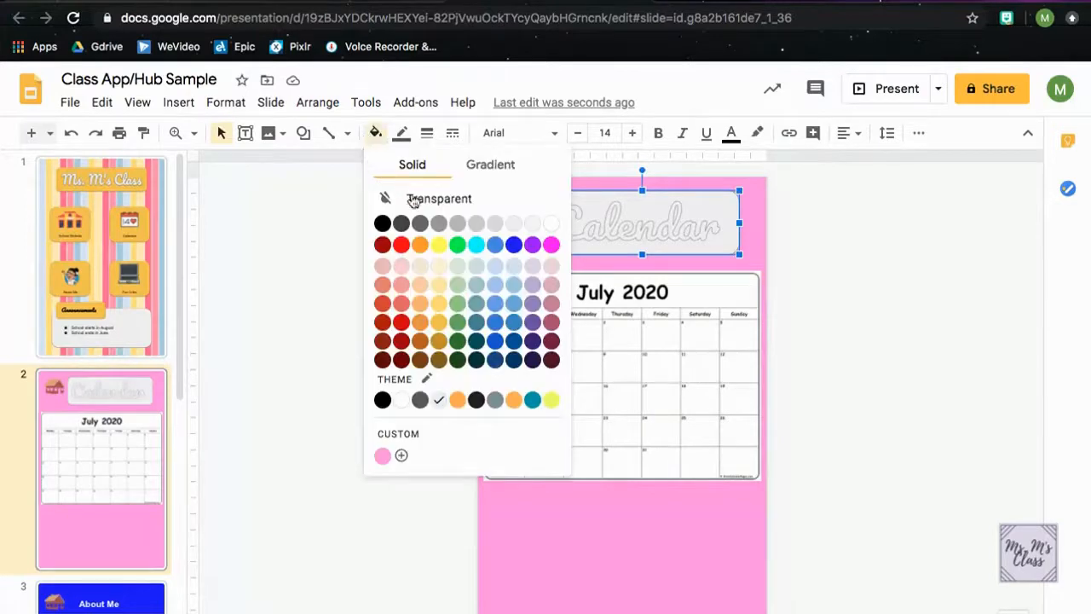
{"action": "left_click", "coordinate": [439, 323]}
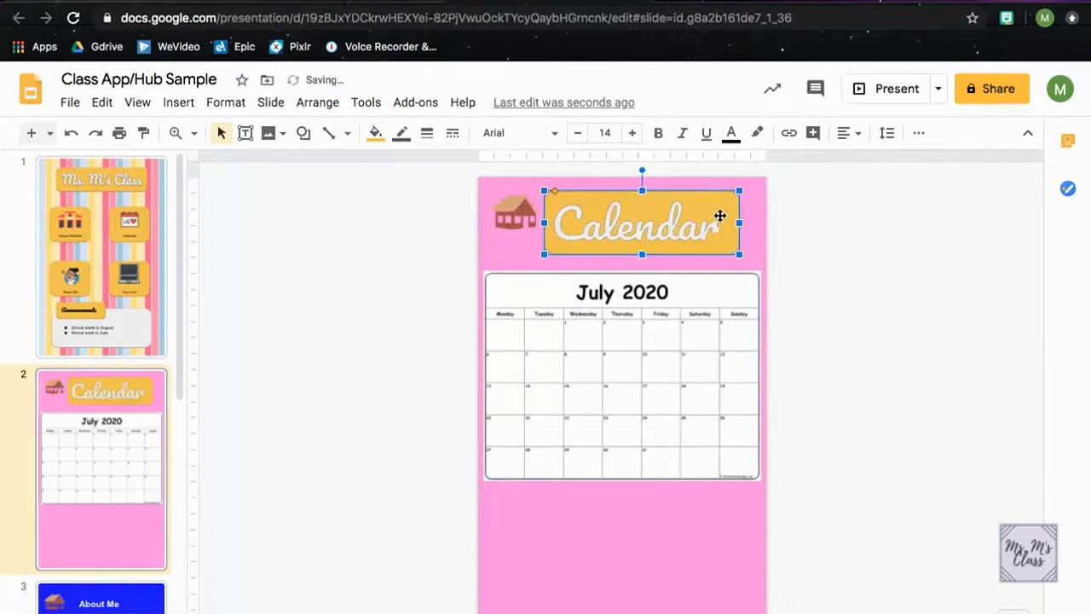
{"action": "left_click", "coordinate": [401, 135]}
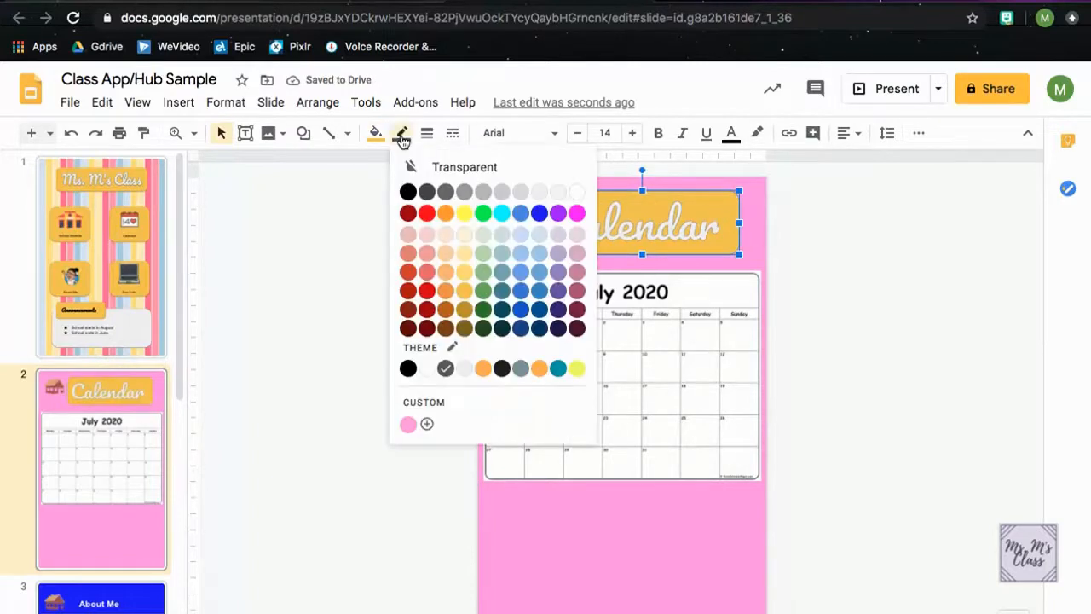
{"action": "left_click", "coordinate": [464, 291]}
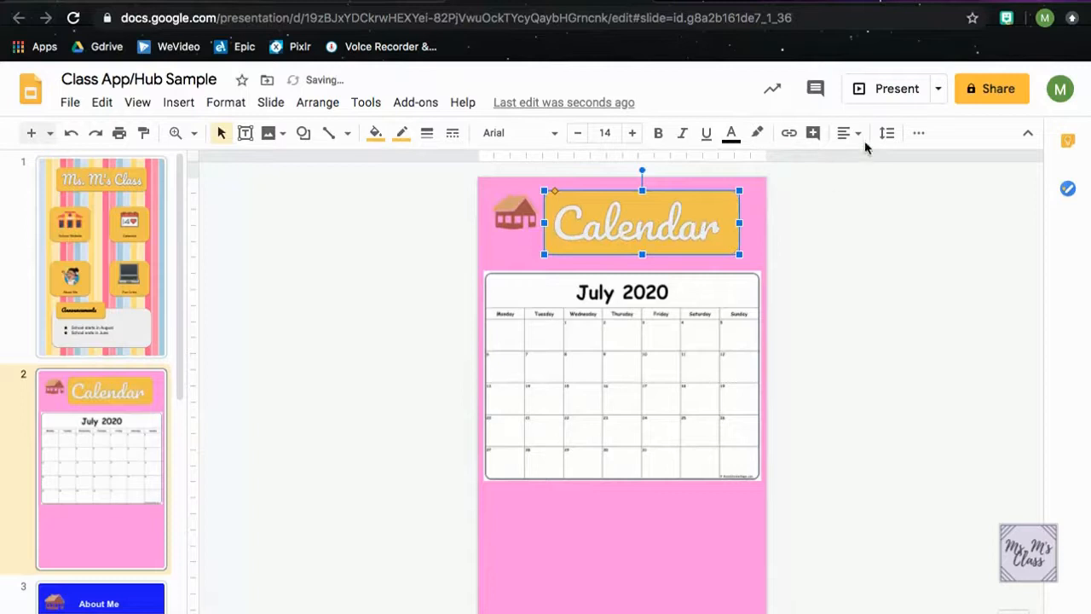
Add a drop shadow to the golden rounded rectangle and close the format options
{"action": "left_click", "coordinate": [918, 133]}
{"action": "left_click", "coordinate": [862, 164]}
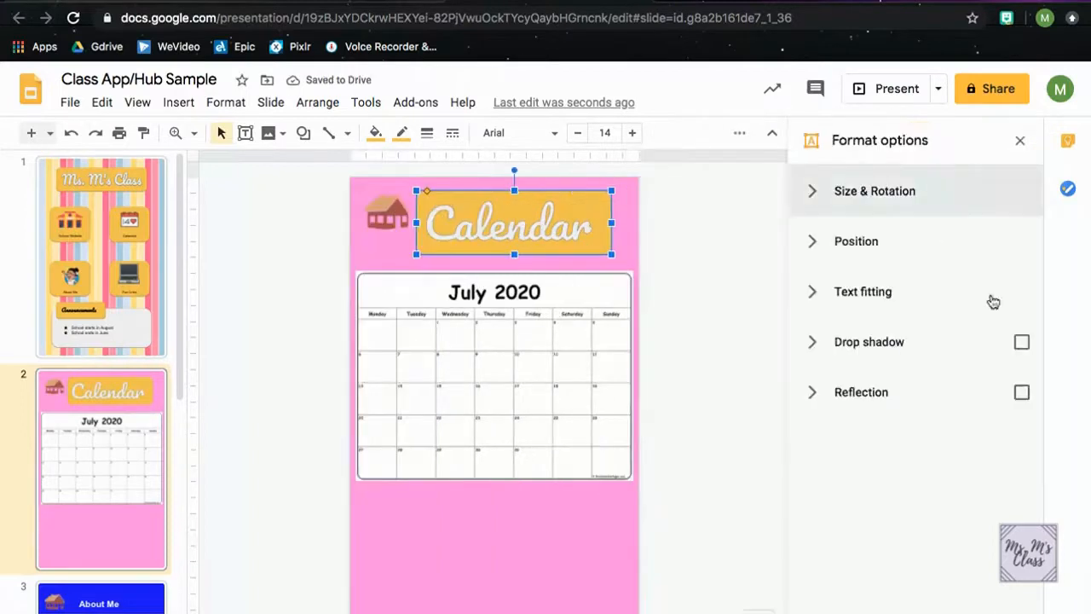
{"action": "left_click", "coordinate": [1021, 342]}
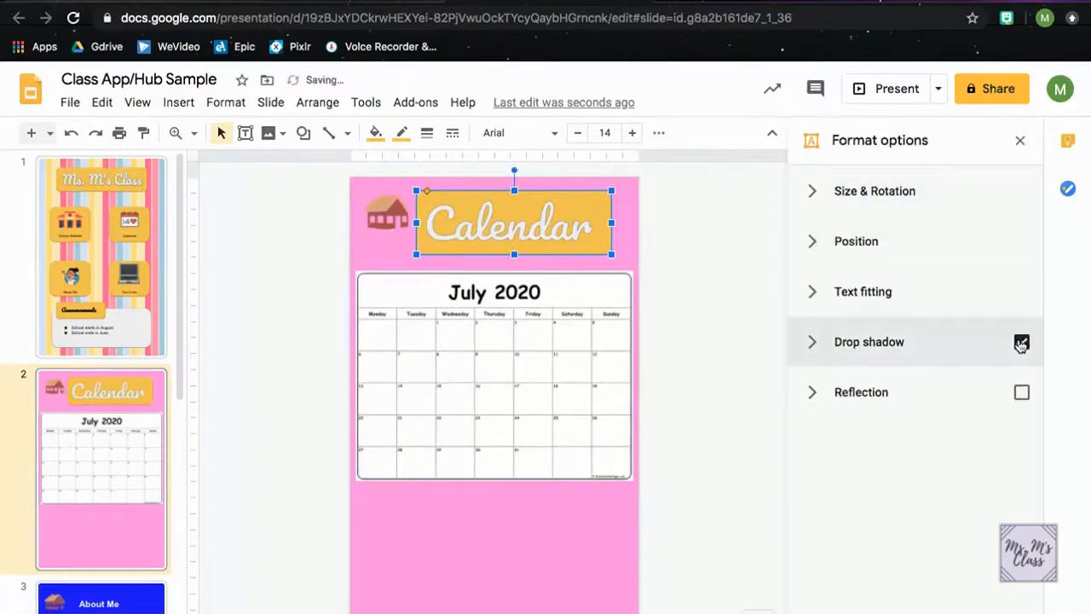
{"action": "left_click", "coordinate": [641, 254]}
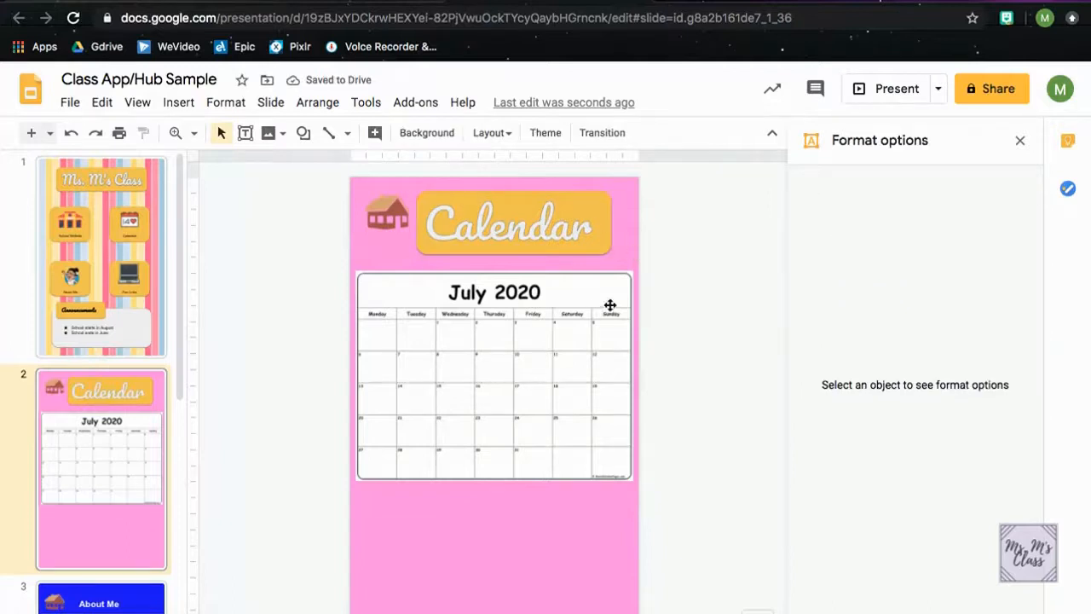
{"action": "left_click", "coordinate": [1020, 141]}
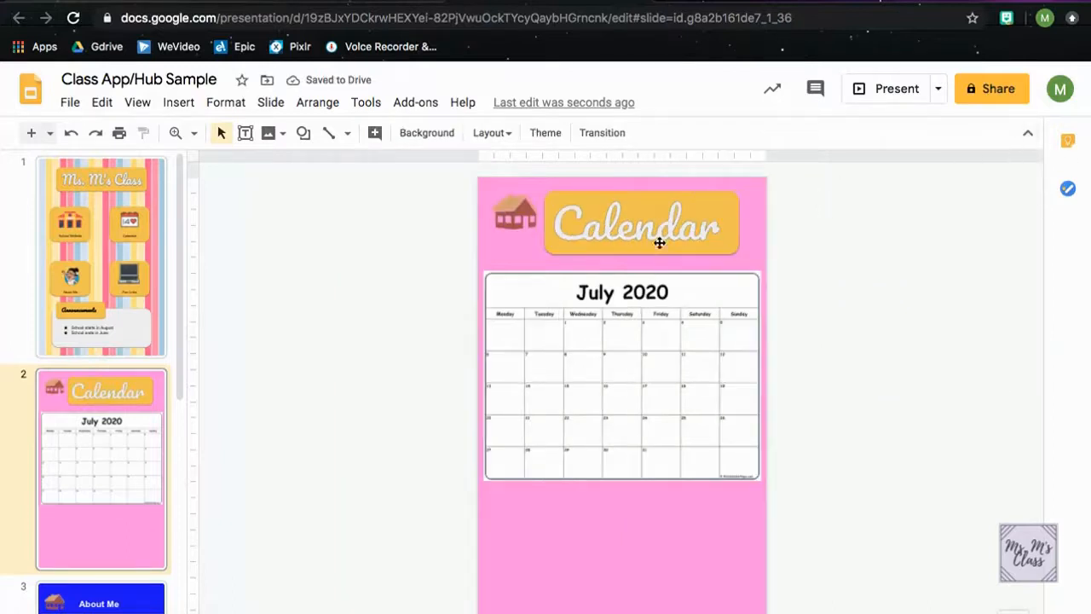
Try a white outline on the Calendar word art and undo it
{"action": "left_click", "coordinate": [641, 230]}
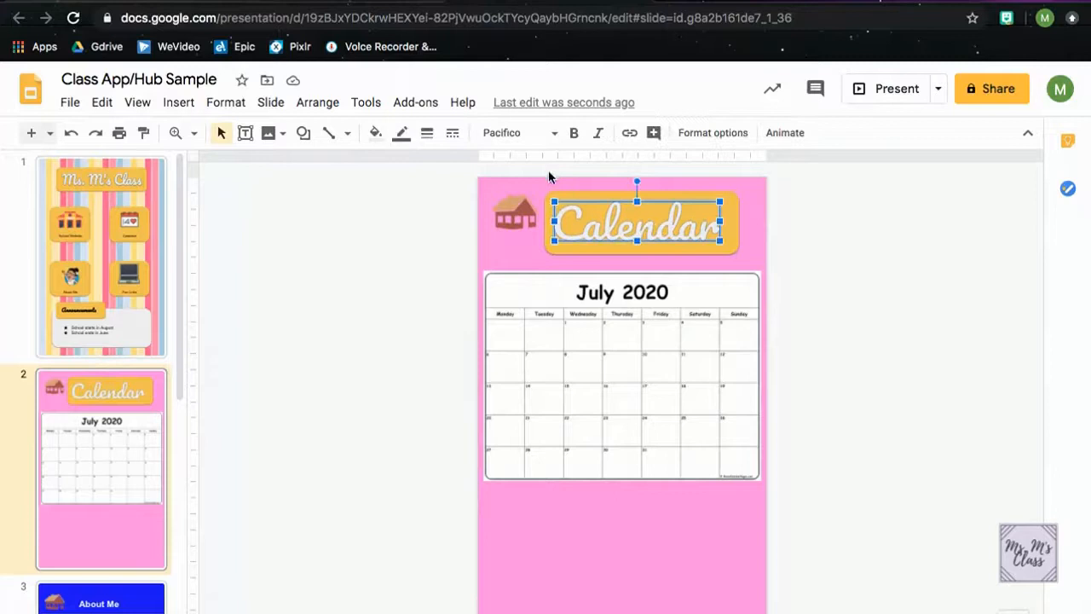
{"action": "left_click", "coordinate": [402, 133]}
{"action": "left_click", "coordinate": [576, 190]}
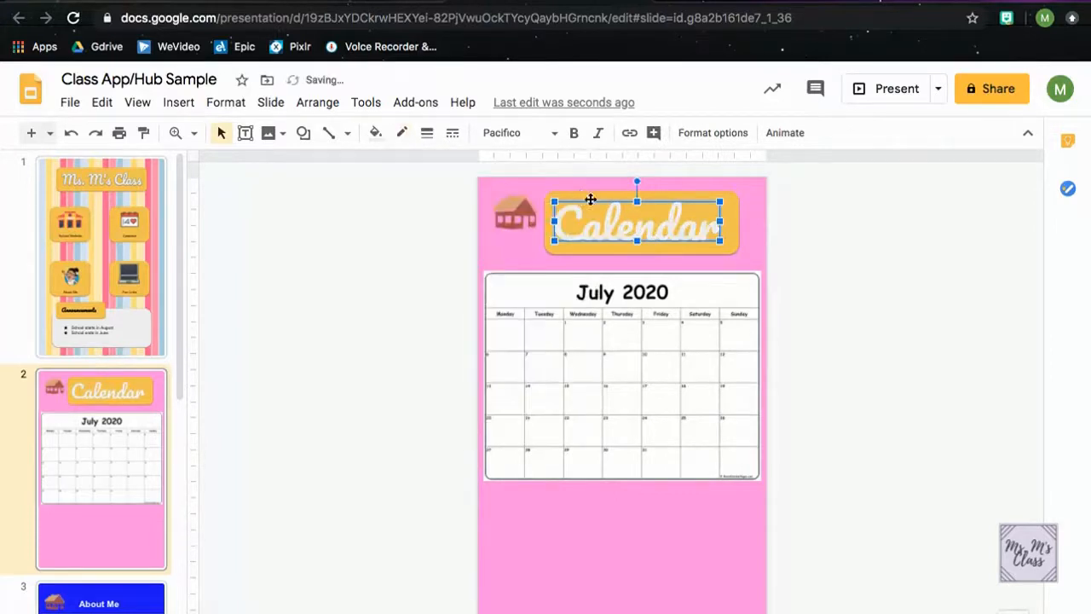
{"action": "left_click", "coordinate": [70, 133]}
{"action": "left_click", "coordinate": [435, 277]}
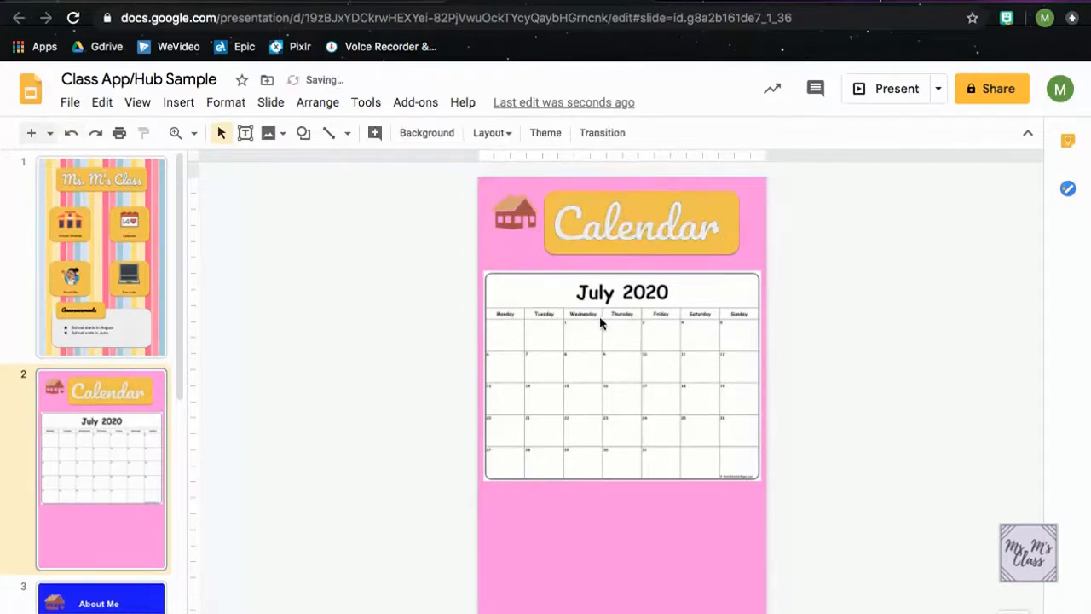
Move the July 2020 calendar image down slightly and nudge the house icon to the slide's left edge
{"action": "left_click_drag", "start_coordinate": [606, 322], "coordinate": [607, 331]}
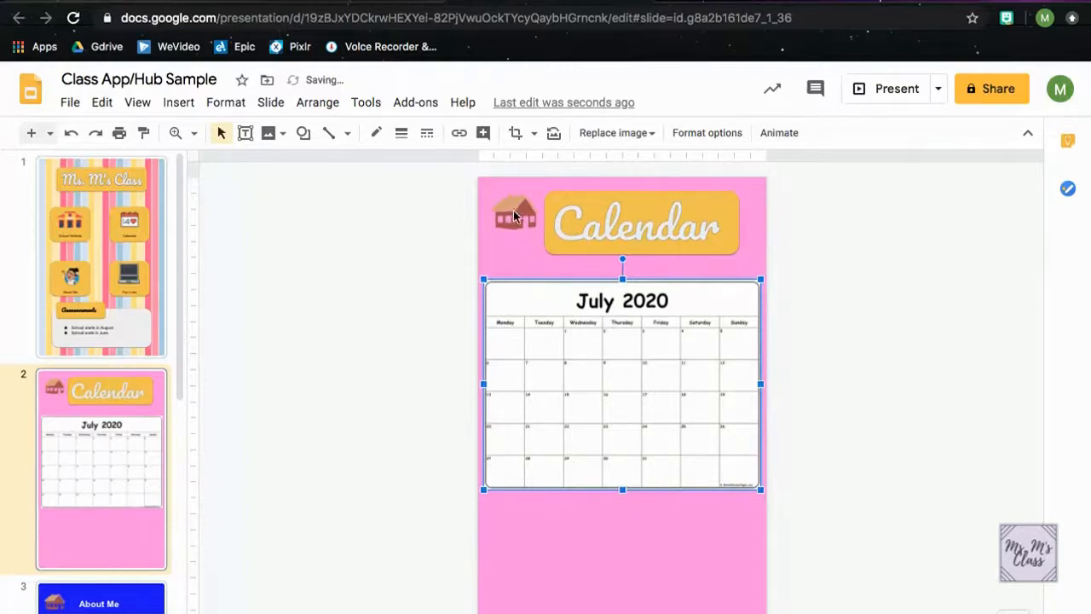
{"action": "left_click", "coordinate": [478, 220]}
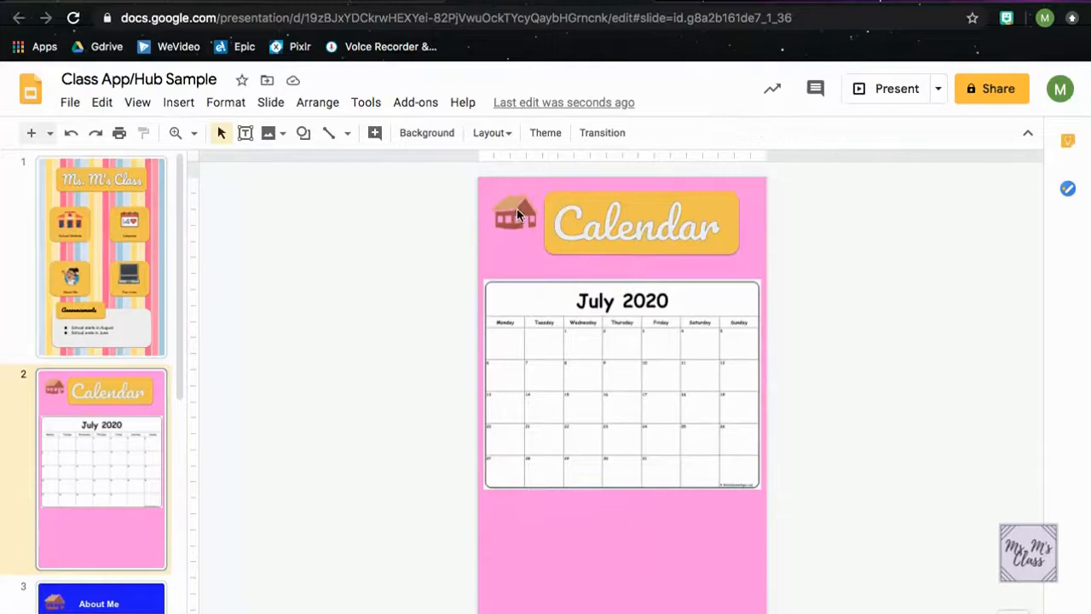
{"action": "left_click", "coordinate": [516, 214]}
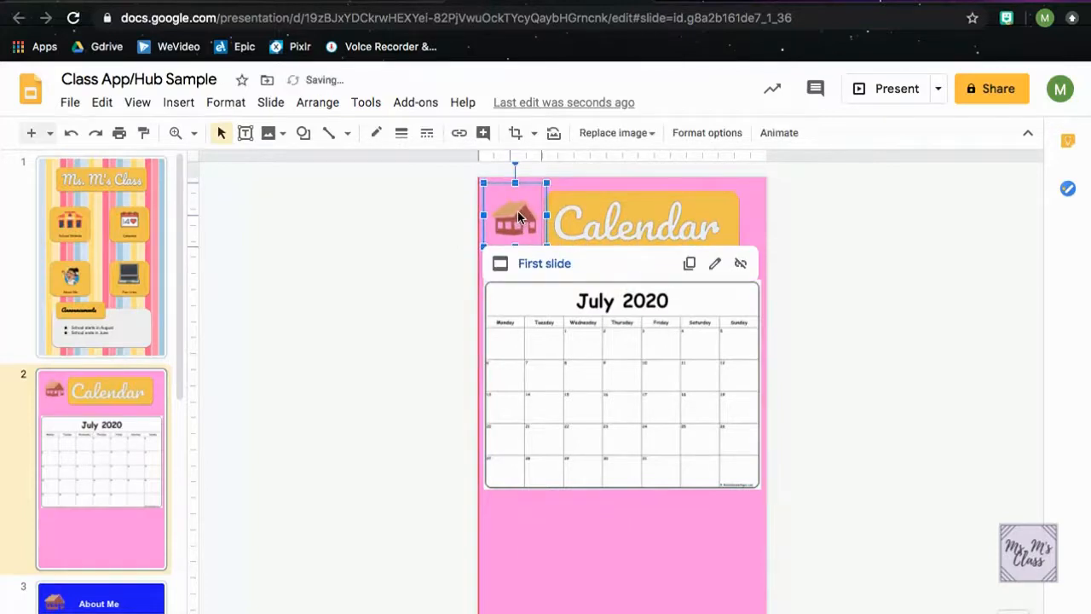
{"action": "left_click_drag", "start_coordinate": [517, 212], "coordinate": [516, 211]}
Search the web for "home clipart" as a replacement image for the house icon
{"action": "right_click", "coordinate": [516, 213]}
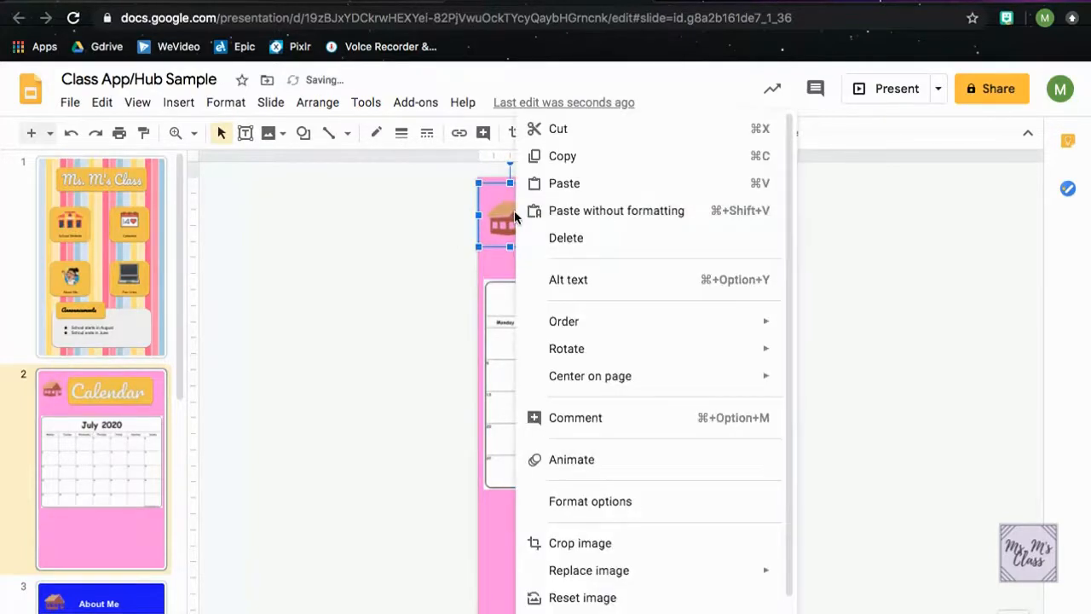
{"action": "mouse_move", "coordinate": [677, 577]}
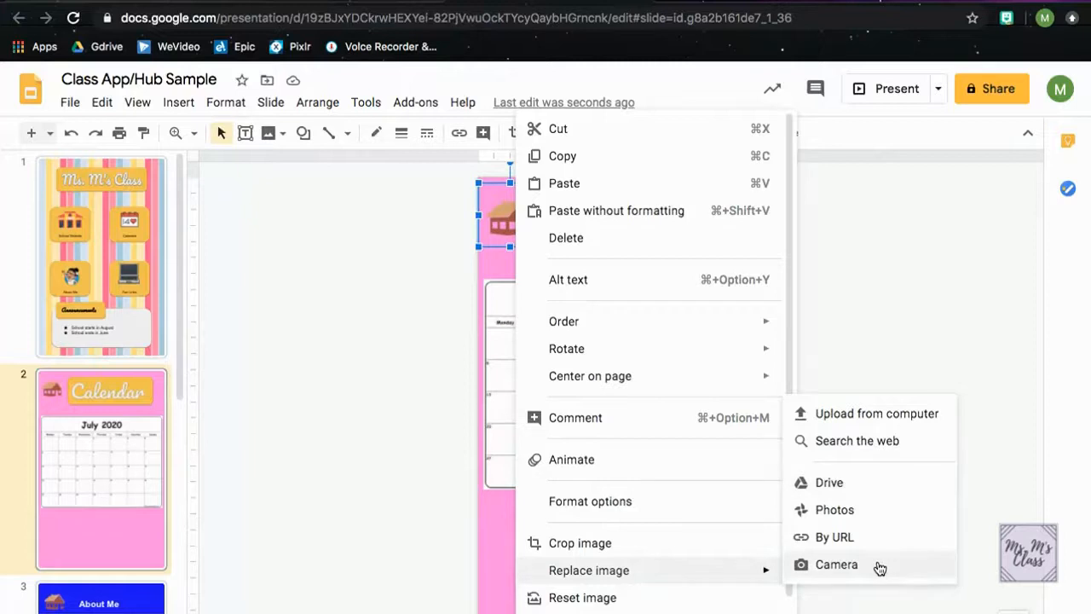
{"action": "left_click", "coordinate": [881, 445]}
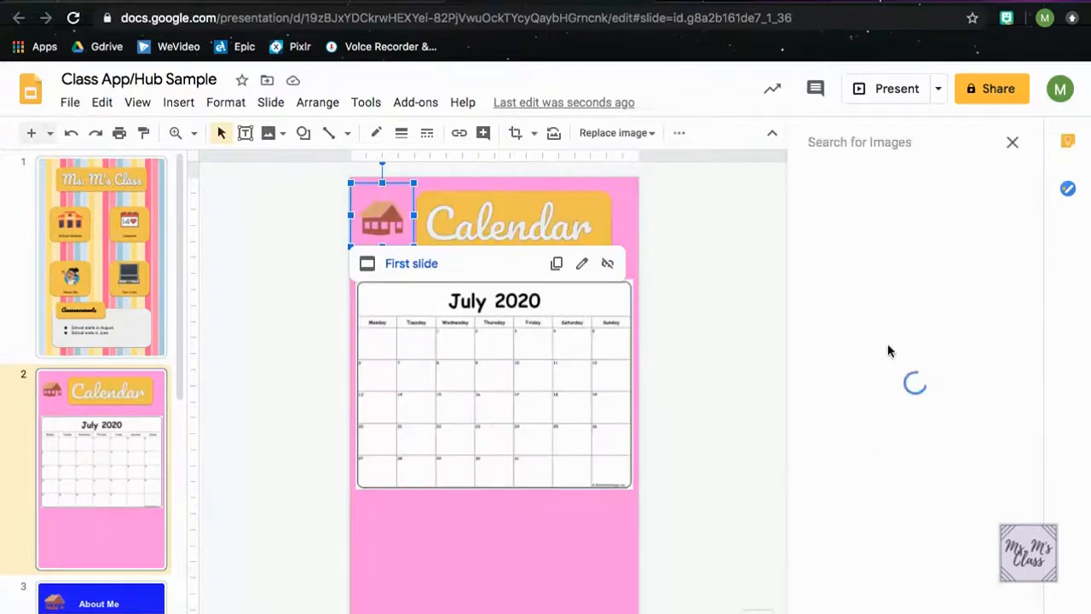
{"action": "type", "text": "ho"}
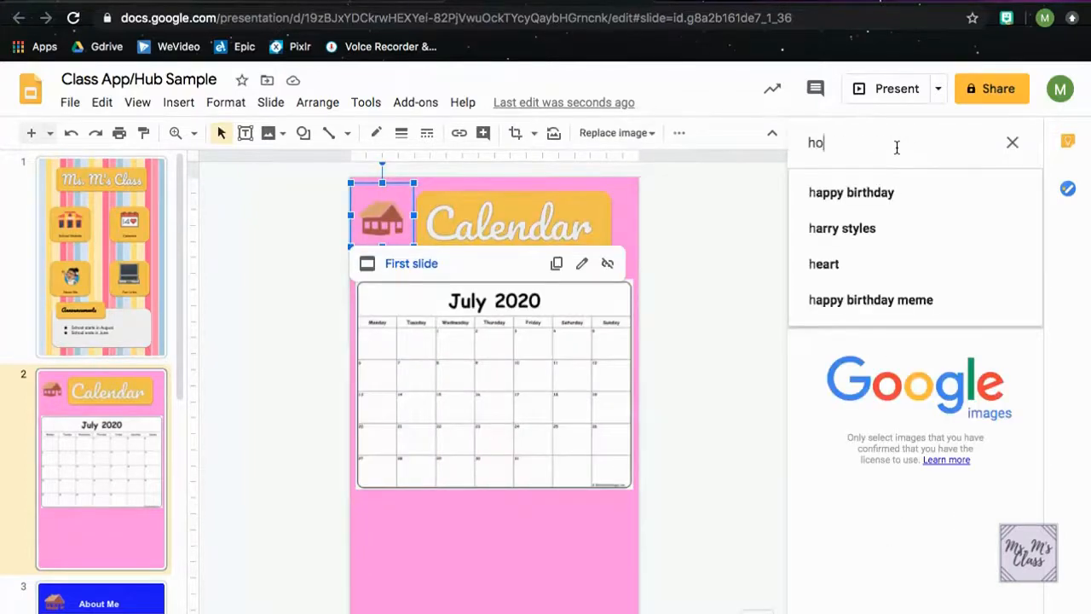
{"action": "type", "text": "me clipart"}
{"action": "key", "text": "Return"}
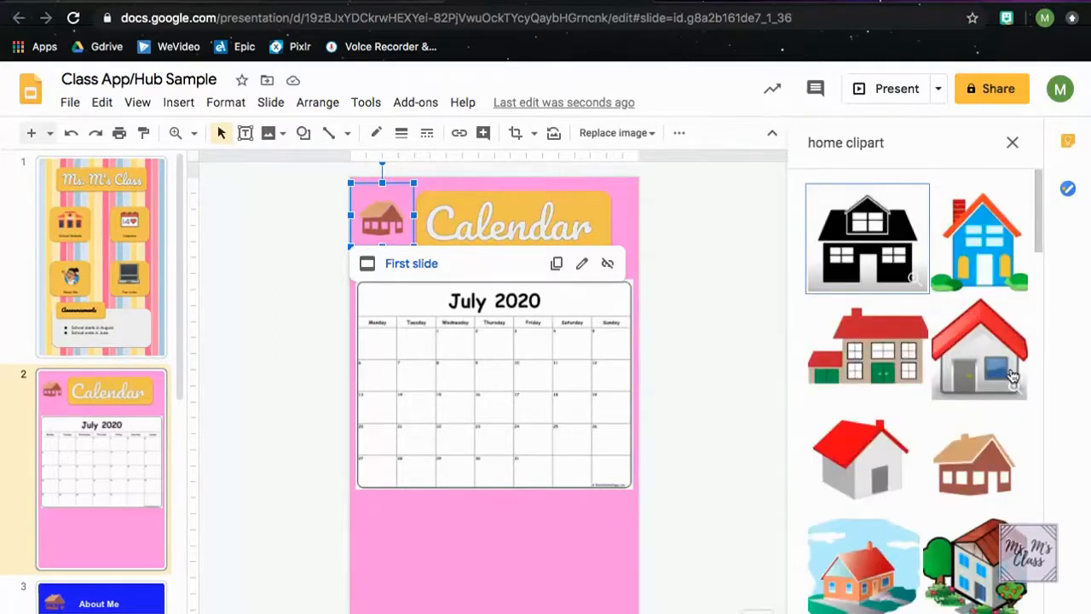
Replace the house icon with the orange house clipart that has a red roof and black outline
{"action": "scroll", "coordinate": [1005, 368], "scroll_direction": "down", "scroll_amount": 5}
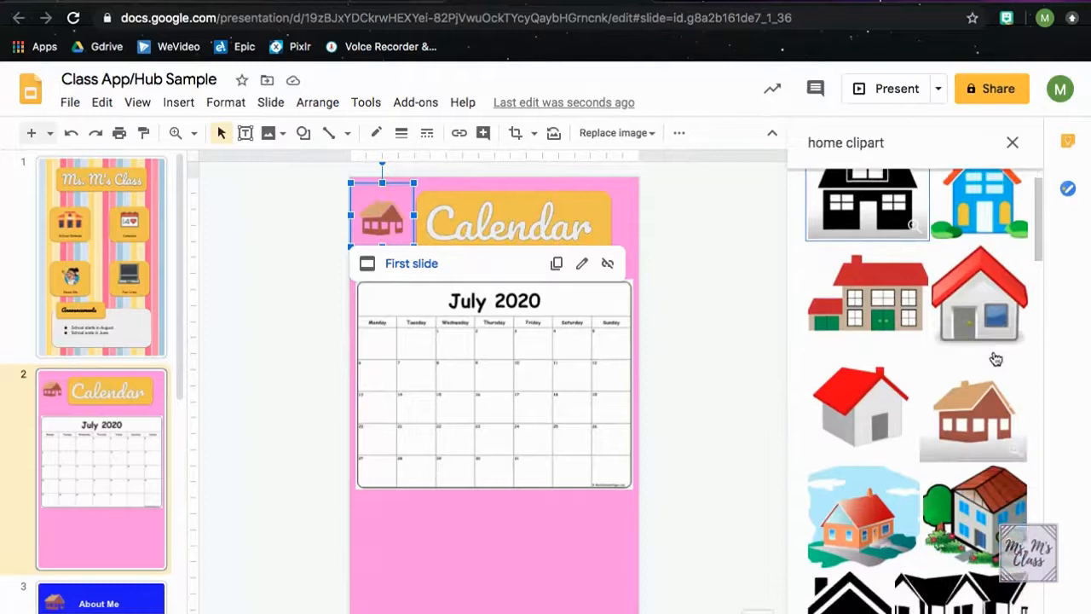
{"action": "scroll", "coordinate": [995, 358], "scroll_direction": "down", "scroll_amount": 4}
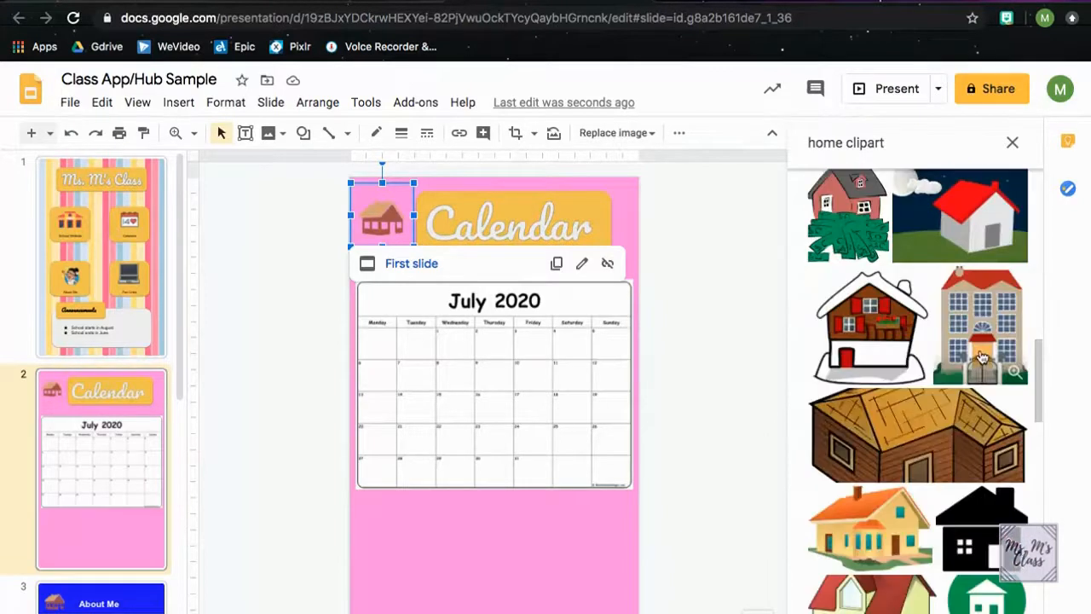
{"action": "scroll", "coordinate": [978, 354], "scroll_direction": "down", "scroll_amount": 10}
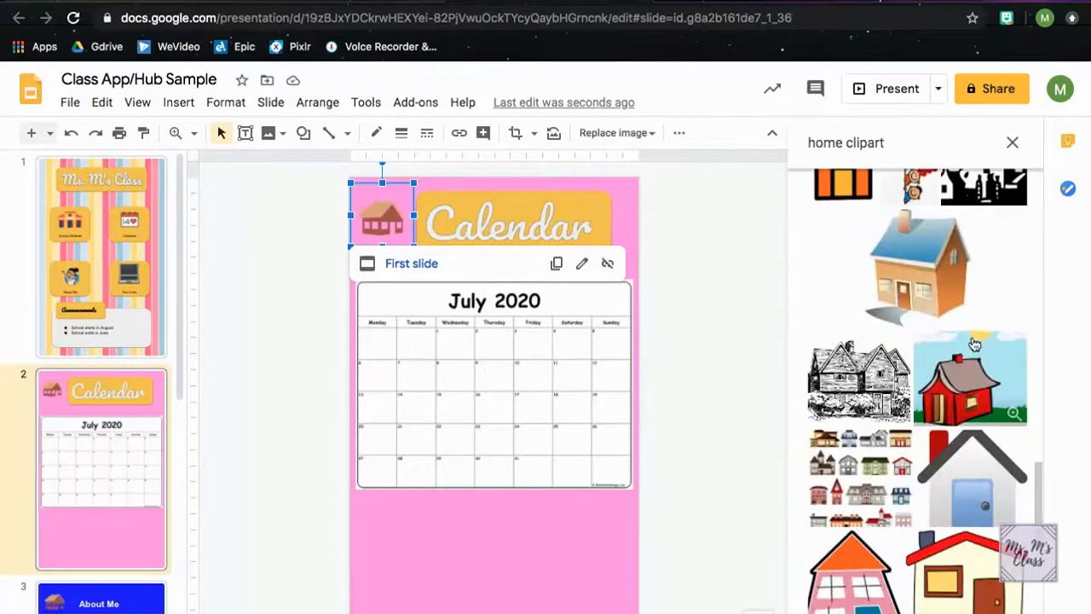
{"action": "scroll", "coordinate": [974, 348], "scroll_direction": "down", "scroll_amount": 1}
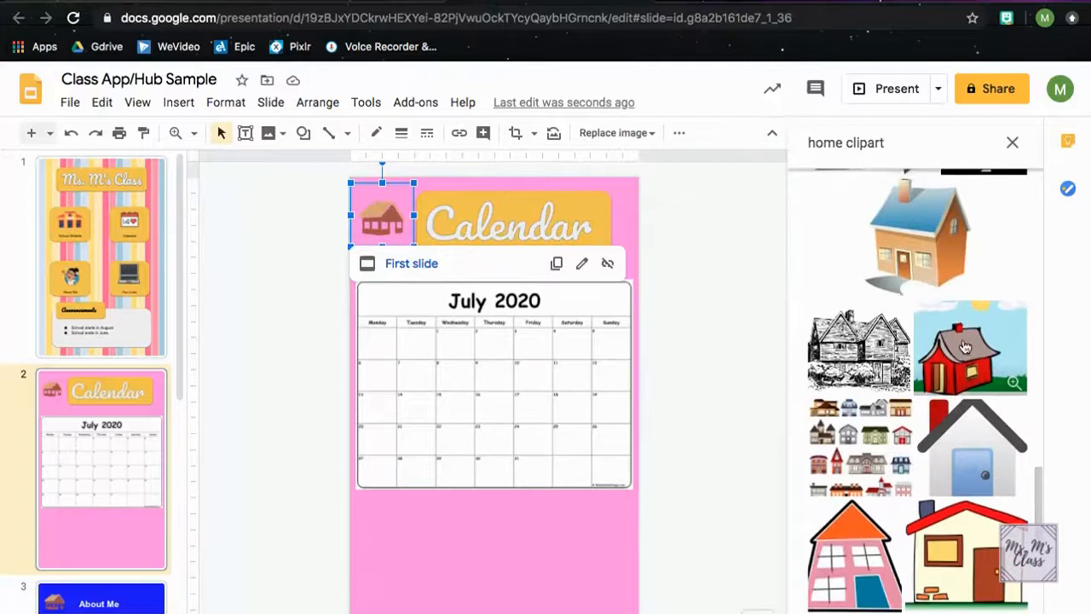
{"action": "scroll", "coordinate": [965, 346], "scroll_direction": "up", "scroll_amount": 2}
{"action": "scroll", "coordinate": [965, 346], "scroll_direction": "up", "scroll_amount": 1}
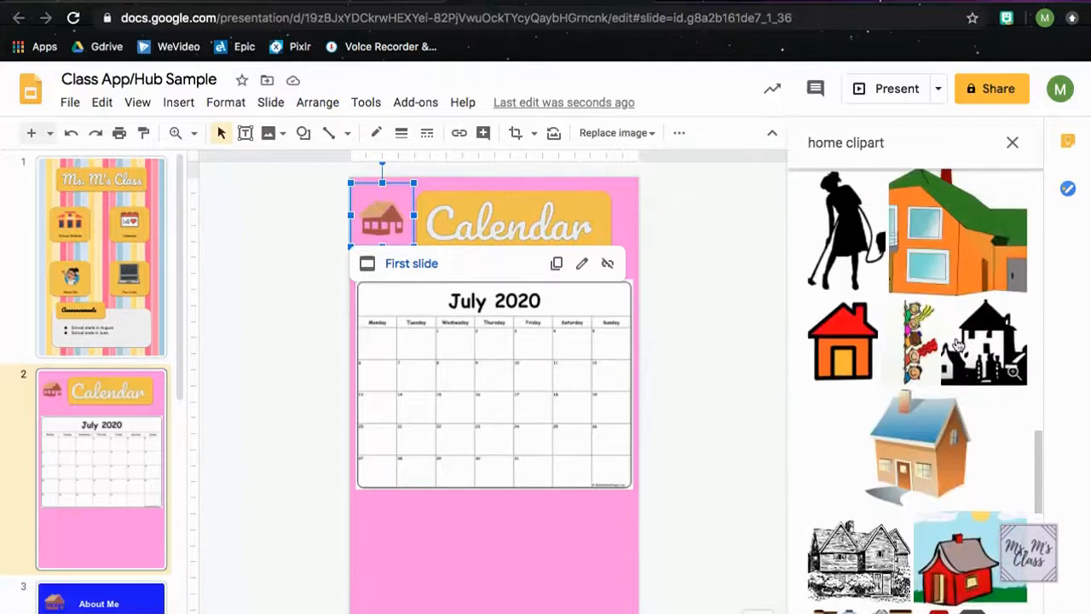
{"action": "left_click", "coordinate": [847, 350]}
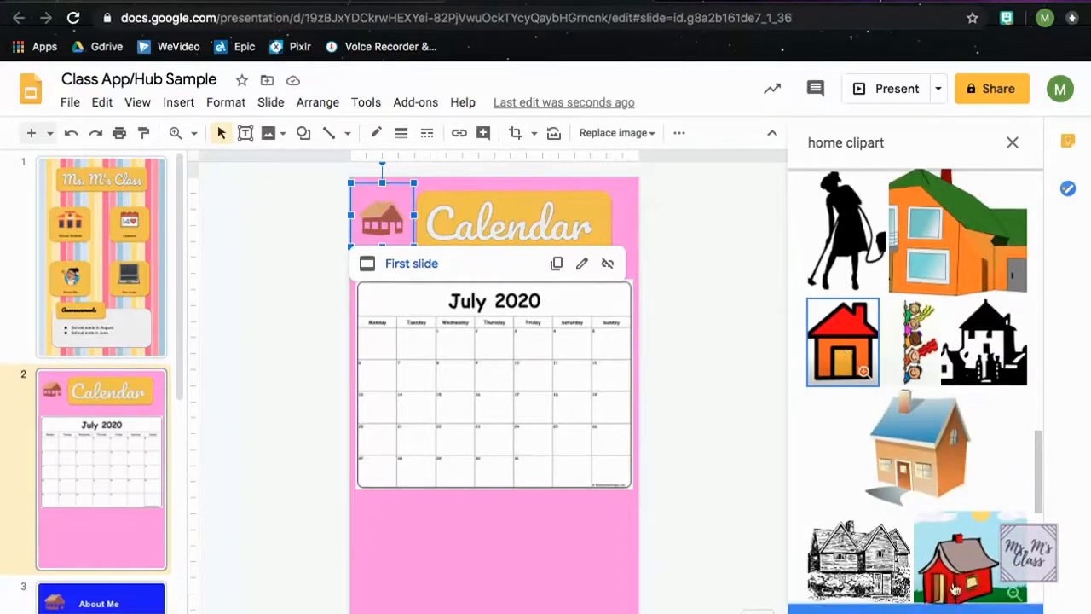
{"action": "left_click", "coordinate": [916, 607]}
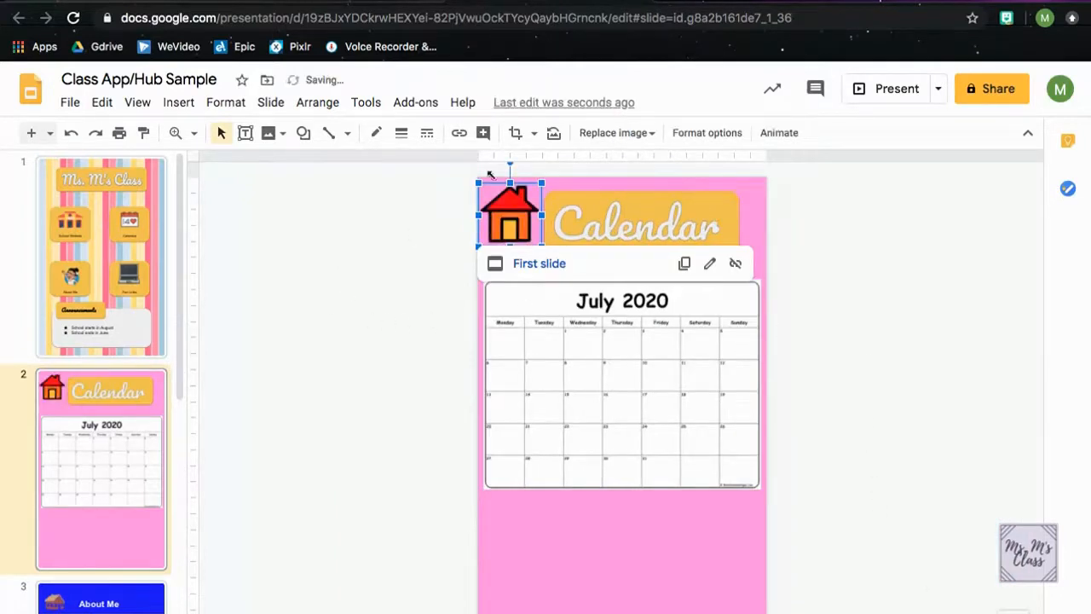
Shrink the orange house icon on the Calendar slide and set it just beside the golden title banner
{"action": "left_click_drag", "start_coordinate": [531, 187], "coordinate": [511, 216]}
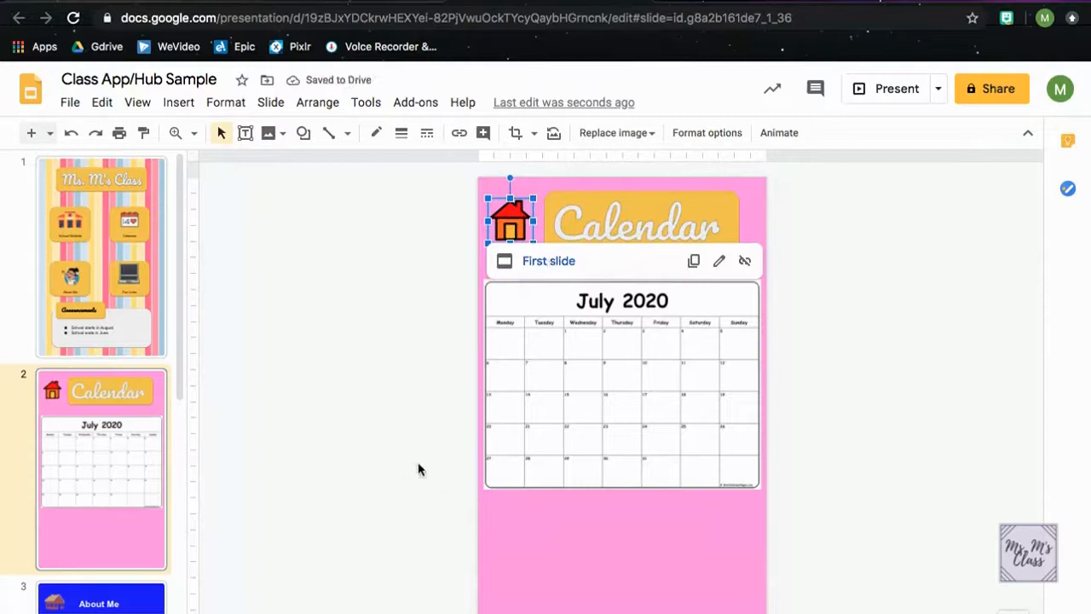
{"action": "left_click", "coordinate": [446, 351]}
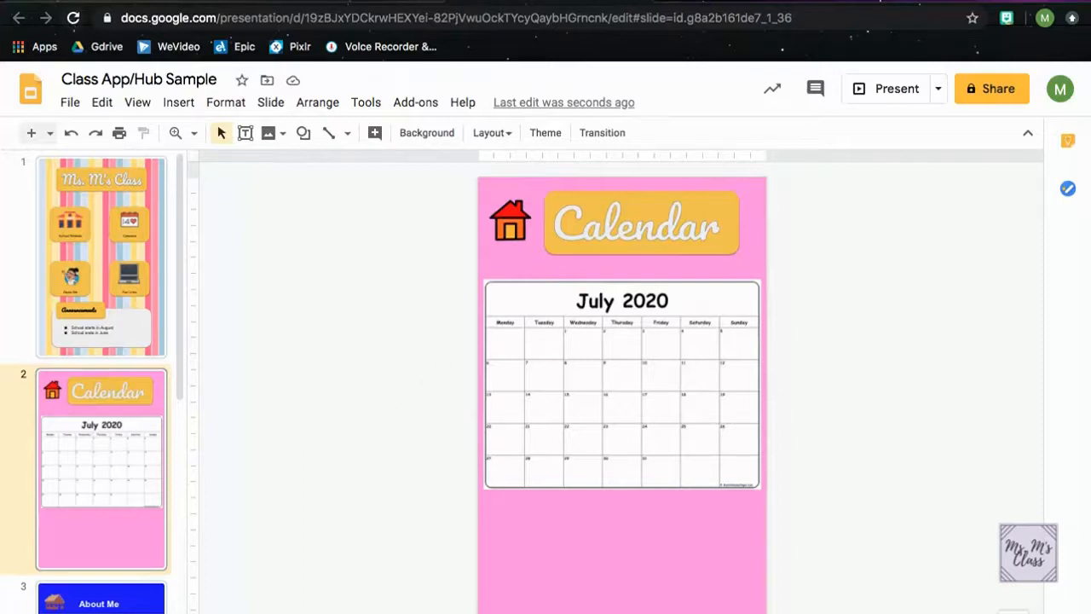
Look over the redesigned About Me and Fun Links slides, then return to the Calendar slide
{"action": "mouse_move", "coordinate": [74, 1]}
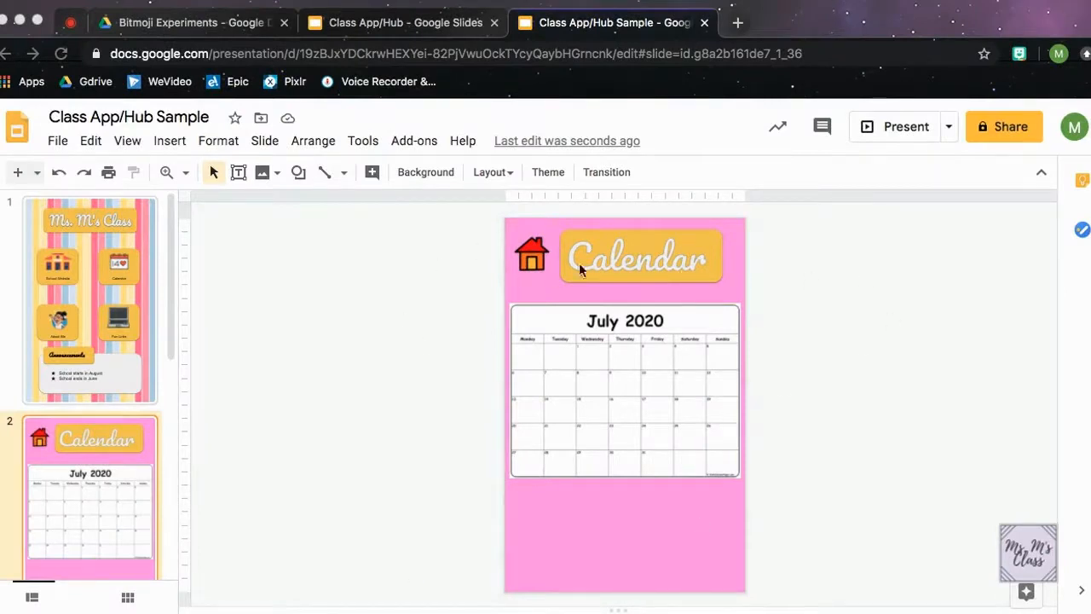
{"action": "scroll", "coordinate": [137, 431], "scroll_direction": "down", "scroll_amount": 5}
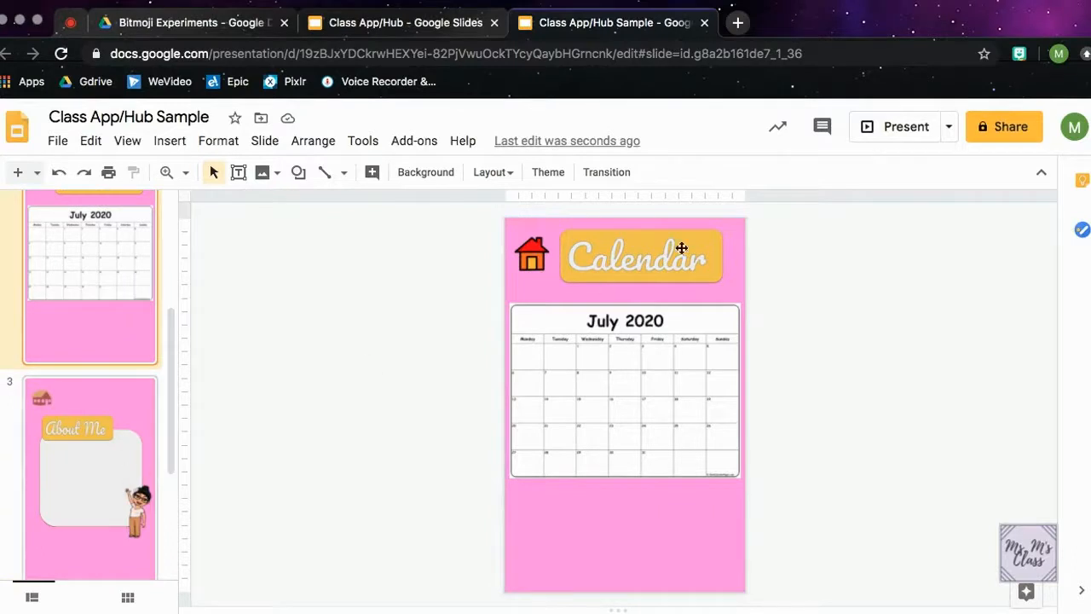
{"action": "left_click", "coordinate": [100, 512]}
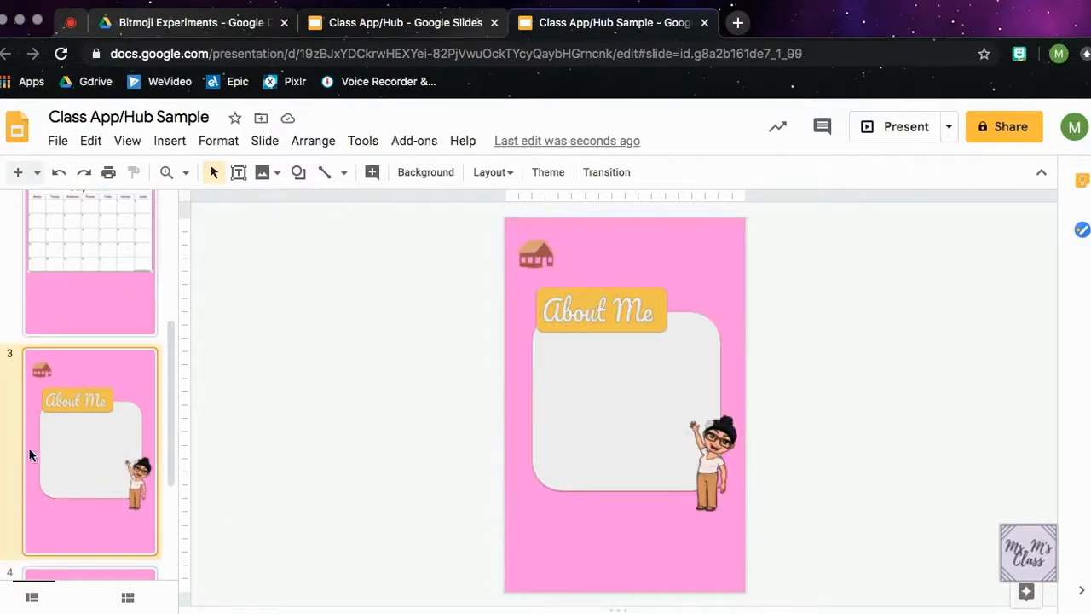
{"action": "scroll", "coordinate": [34, 453], "scroll_direction": "down", "scroll_amount": 4}
{"action": "left_click", "coordinate": [83, 451]}
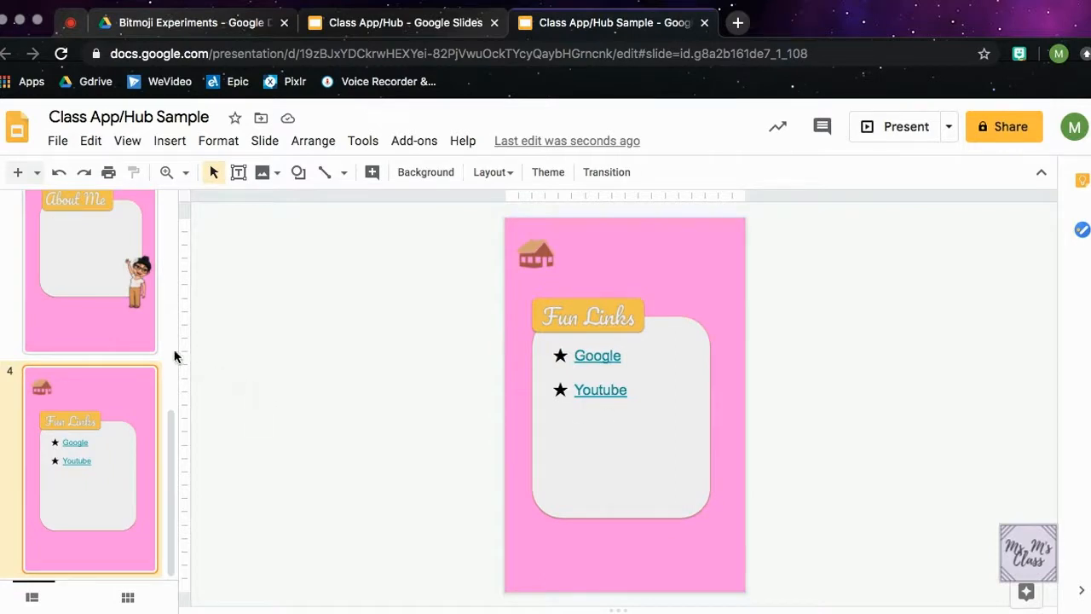
{"action": "scroll", "coordinate": [135, 349], "scroll_direction": "up", "scroll_amount": 2}
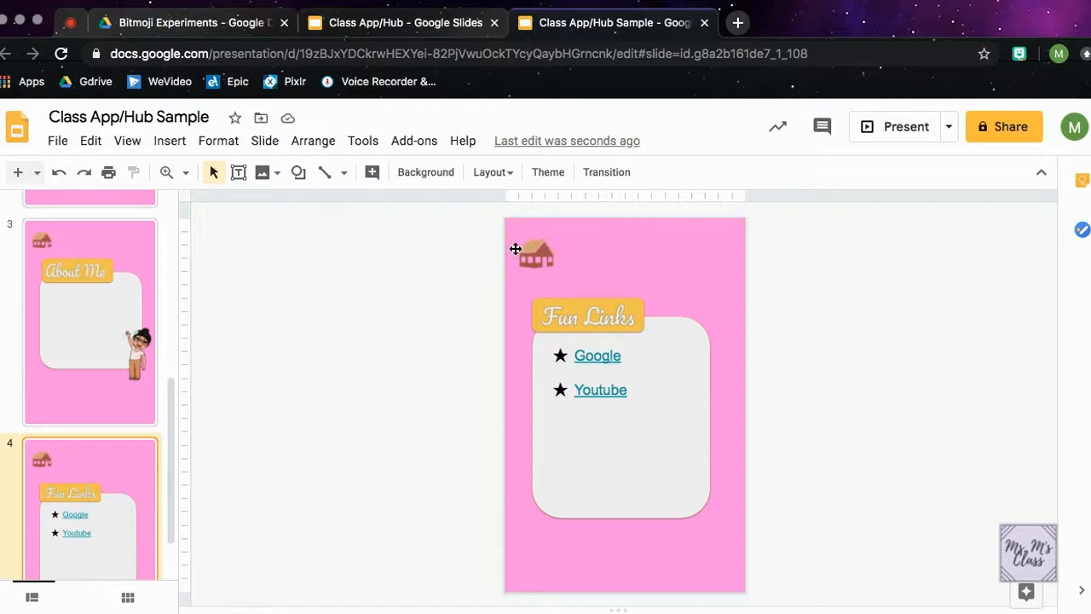
{"action": "scroll", "coordinate": [153, 341], "scroll_direction": "up", "scroll_amount": 5}
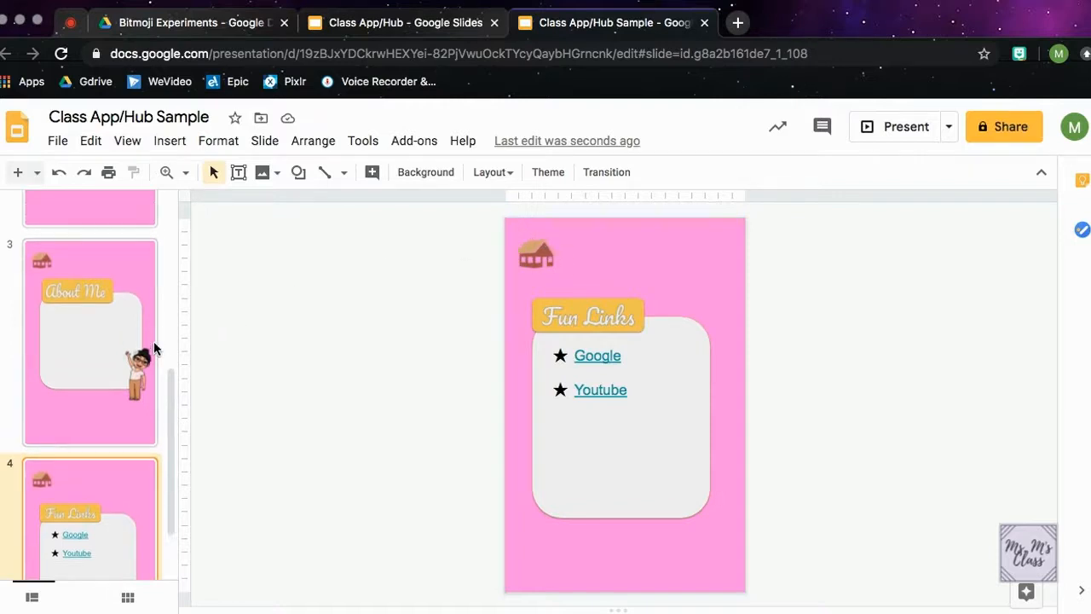
{"action": "left_click", "coordinate": [126, 317]}
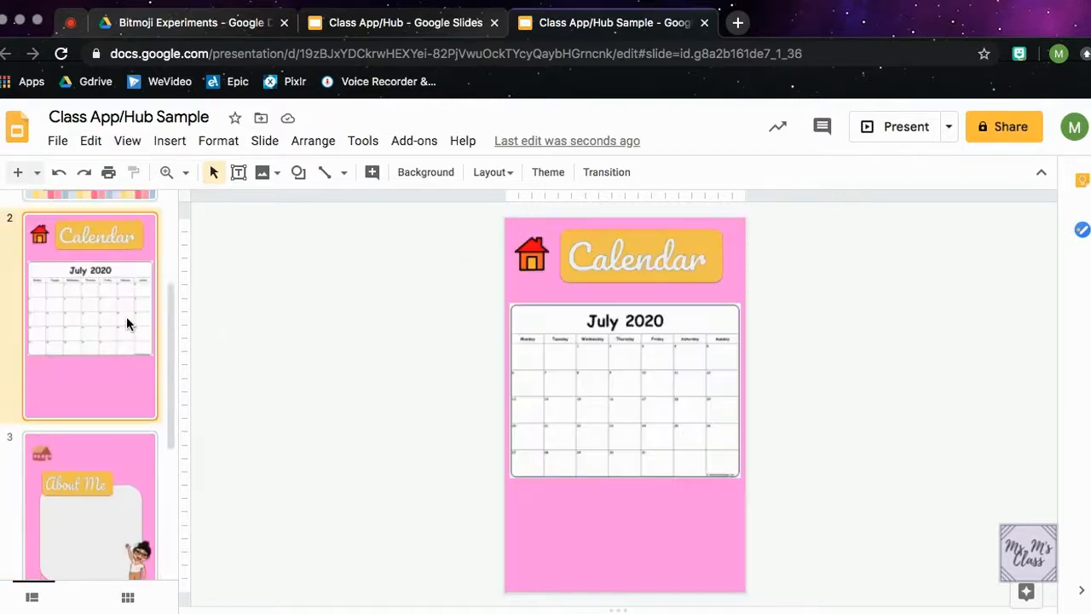
Replace the About Me slide's old brown house icon with a copy of the Calendar slide's linked orange house icon
{"action": "left_click", "coordinate": [532, 245]}
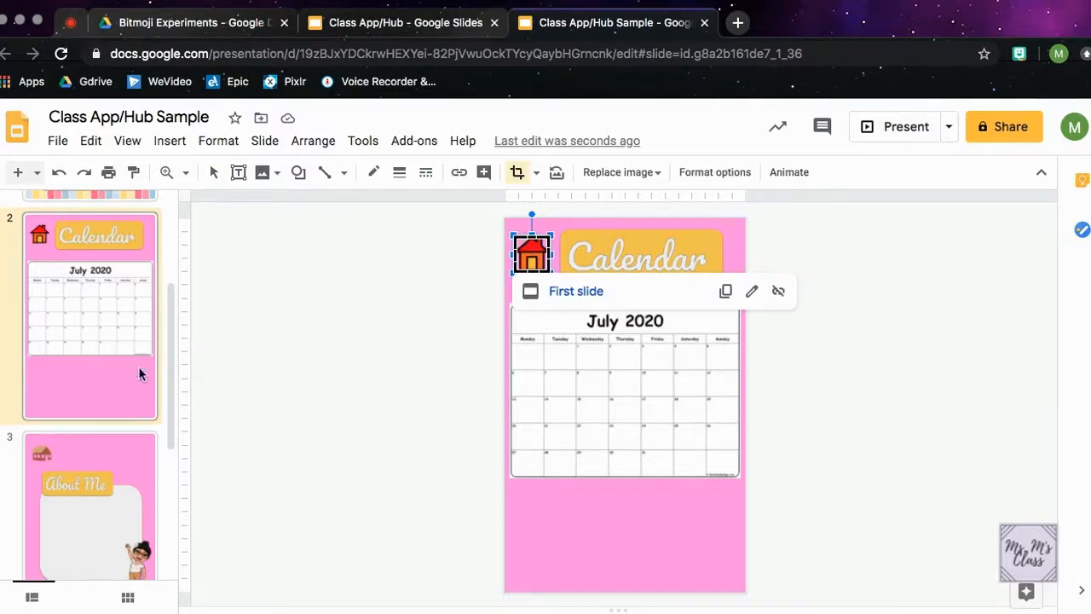
{"action": "left_click", "coordinate": [106, 456]}
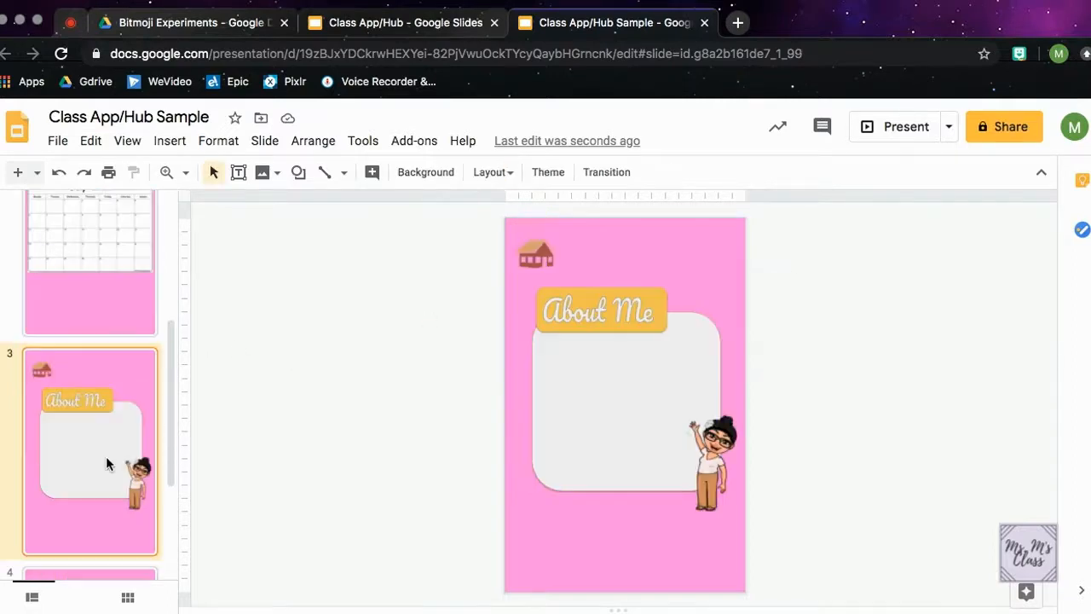
{"action": "left_click", "coordinate": [535, 254]}
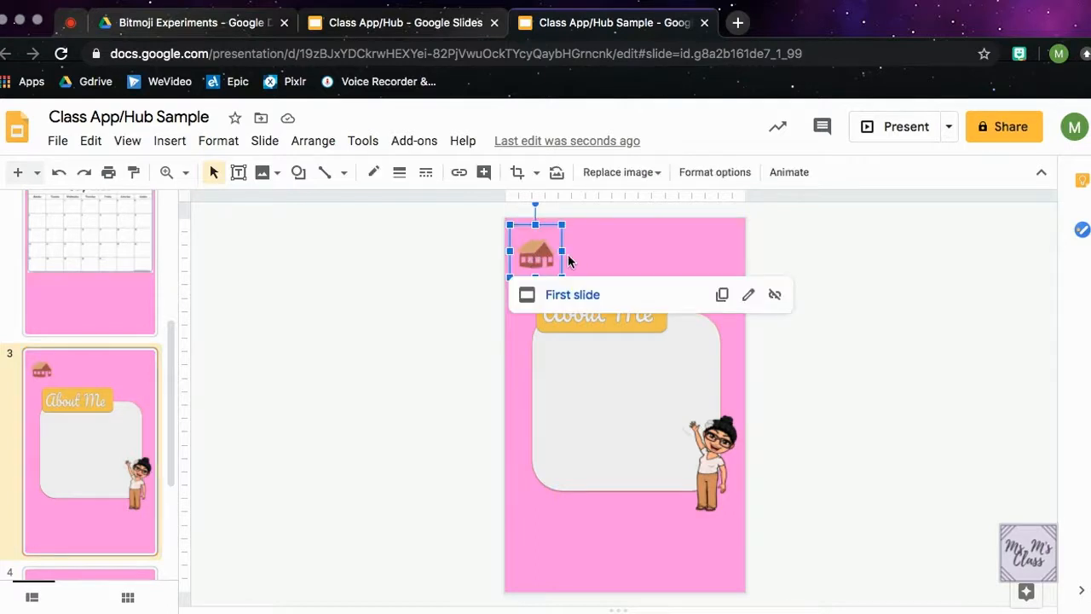
{"action": "key", "text": "Delete"}
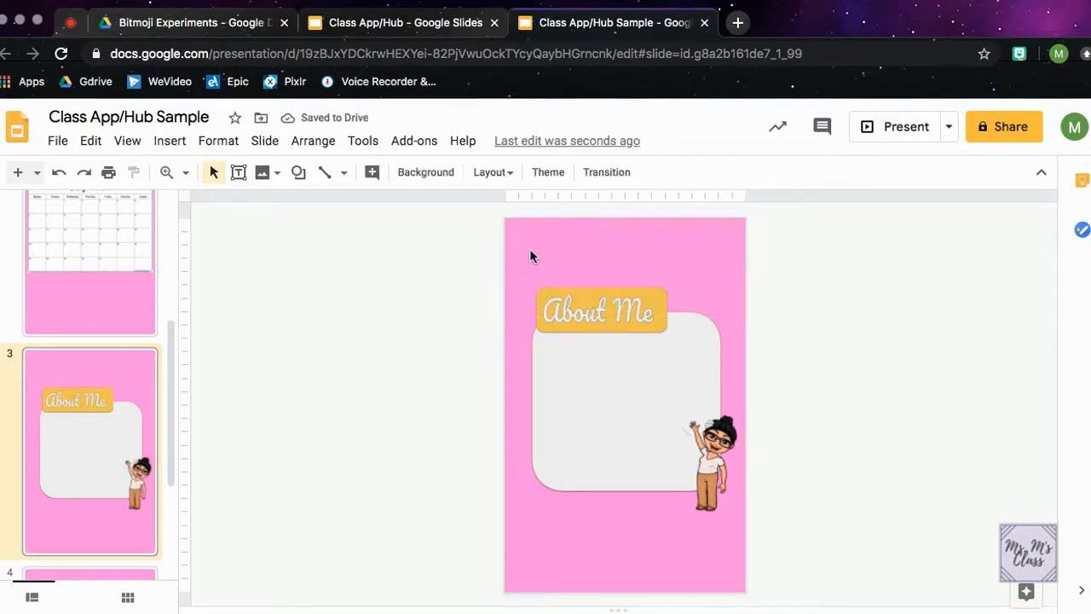
{"action": "key", "text": "ctrl+z"}
{"action": "left_click", "coordinate": [464, 288]}
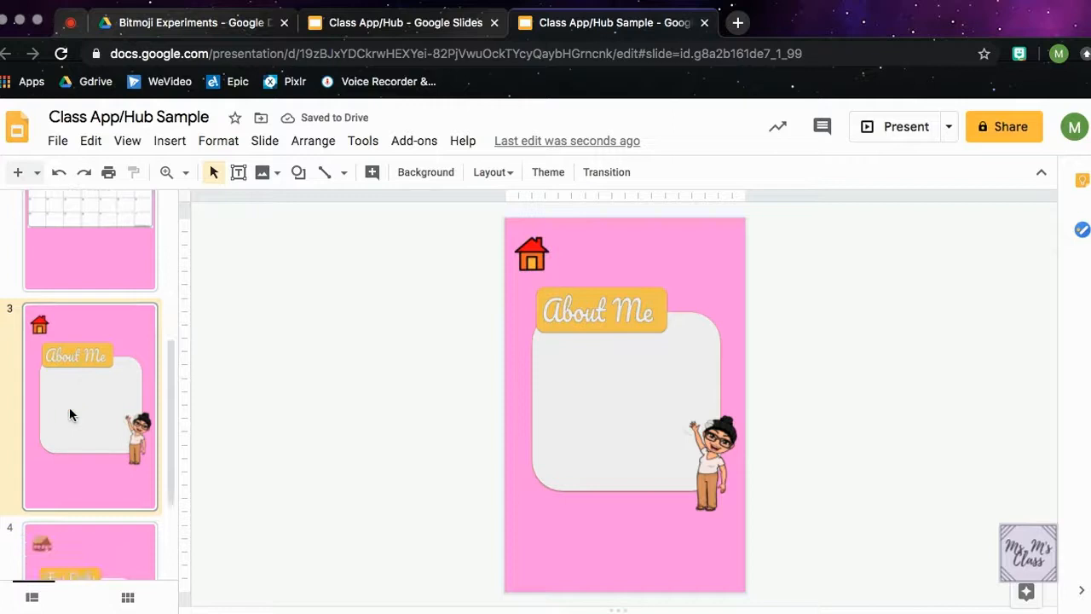
Delete the old brown house icon on the Fun Links slide and paste the linked orange house icon in its place
{"action": "scroll", "coordinate": [69, 407], "scroll_direction": "down", "scroll_amount": 3}
{"action": "left_click", "coordinate": [94, 467]}
{"action": "left_click", "coordinate": [535, 254]}
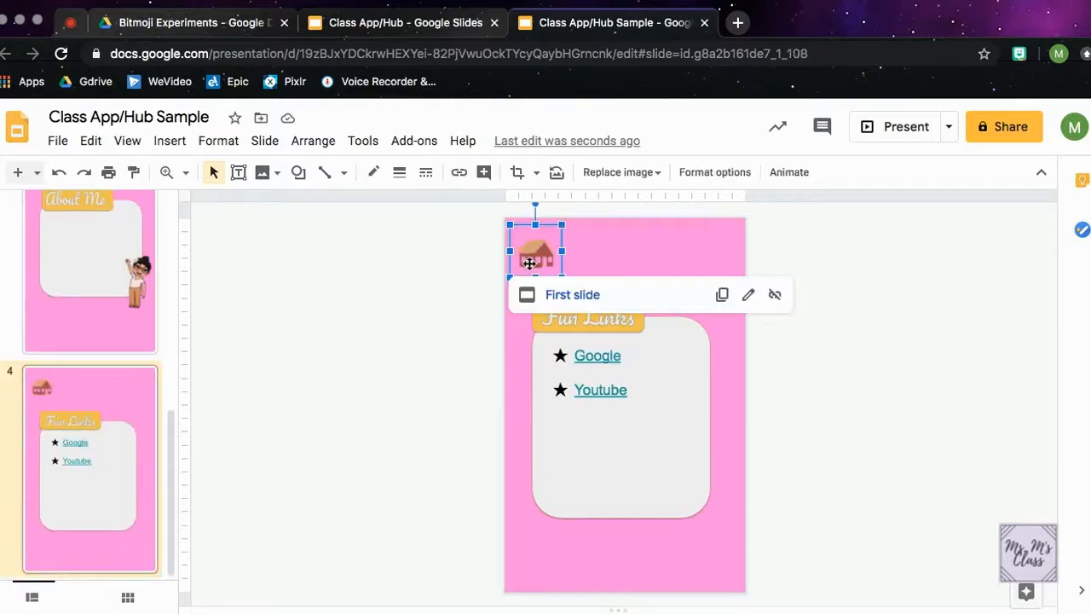
{"action": "key", "text": "BackSpace"}
{"action": "key", "text": "ctrl+z"}
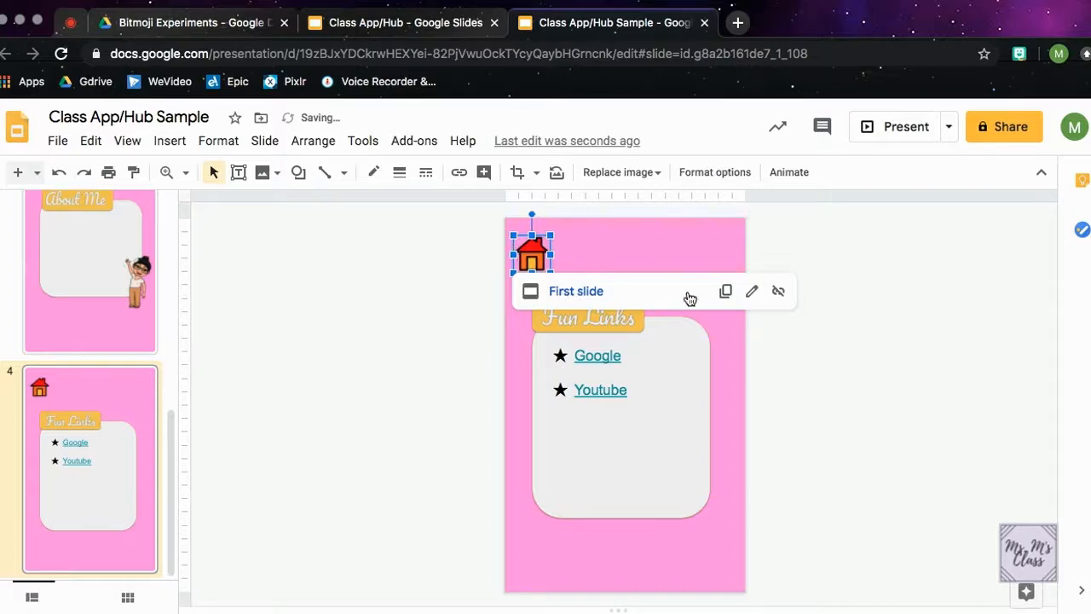
Check the house icon's link on the About Me slide, review the Calendar slide and return to the first slide
{"action": "left_click", "coordinate": [92, 322]}
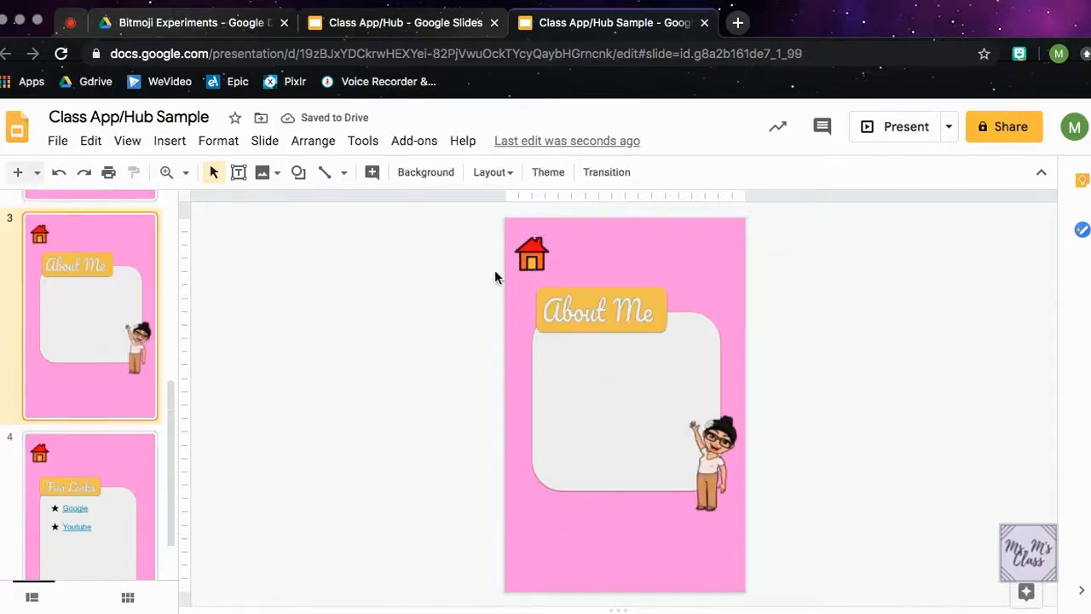
{"action": "left_click", "coordinate": [536, 254]}
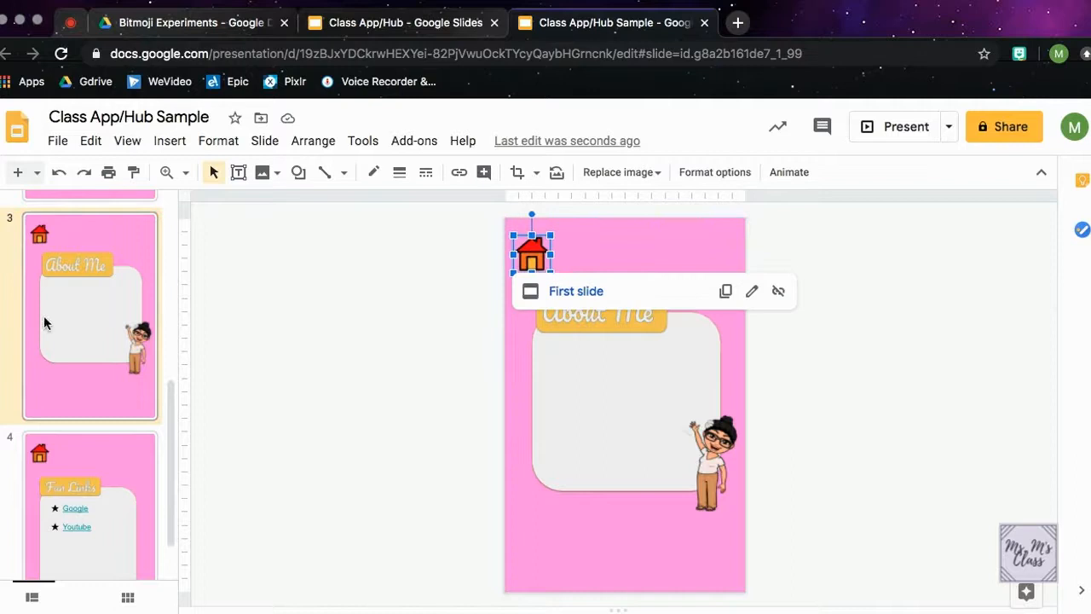
{"action": "scroll", "coordinate": [51, 324], "scroll_direction": "up", "scroll_amount": 5}
{"action": "left_click", "coordinate": [75, 413]}
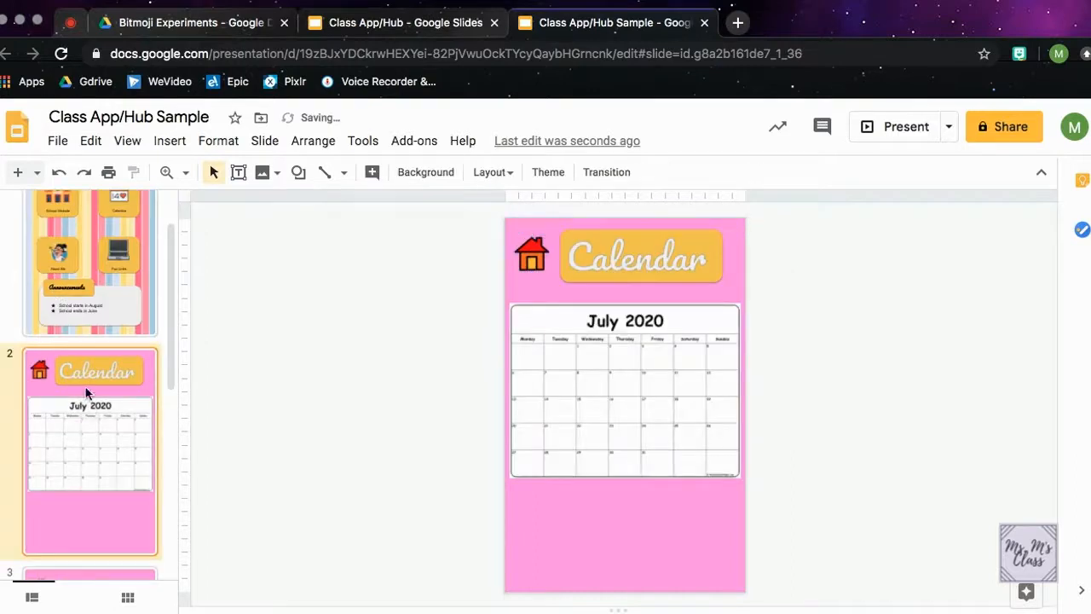
{"action": "scroll", "coordinate": [79, 401], "scroll_direction": "up", "scroll_amount": 1}
{"action": "left_click", "coordinate": [81, 361]}
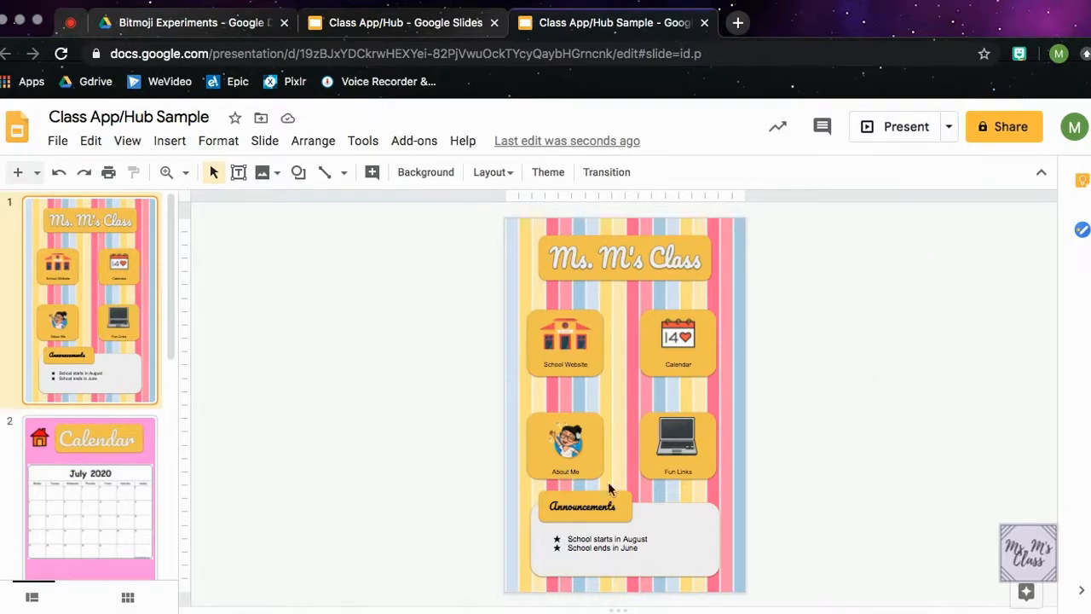
Present the slideshow and test the Calendar, About Me and Fun Links buttons, returning to the first slide through each house icon
{"action": "left_click", "coordinate": [906, 130]}
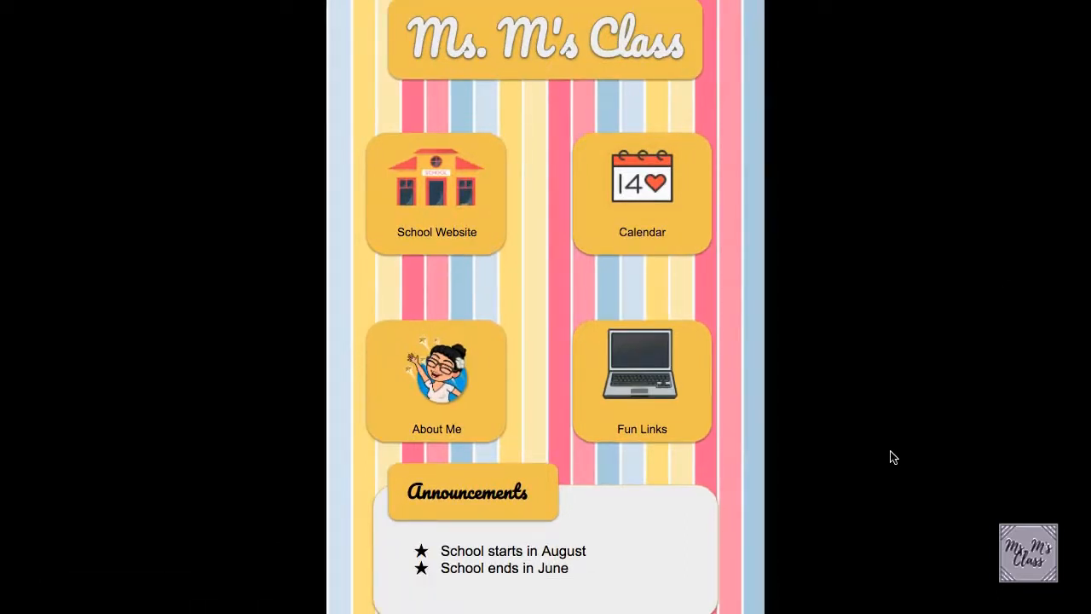
{"action": "left_click", "coordinate": [627, 195]}
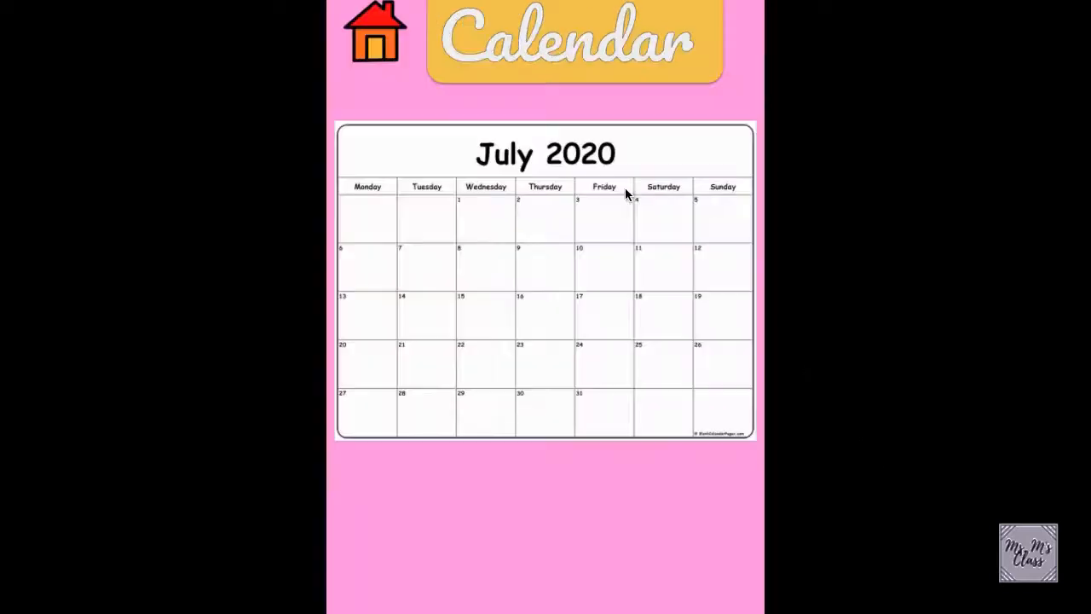
{"action": "left_click", "coordinate": [393, 48]}
{"action": "left_click", "coordinate": [410, 357]}
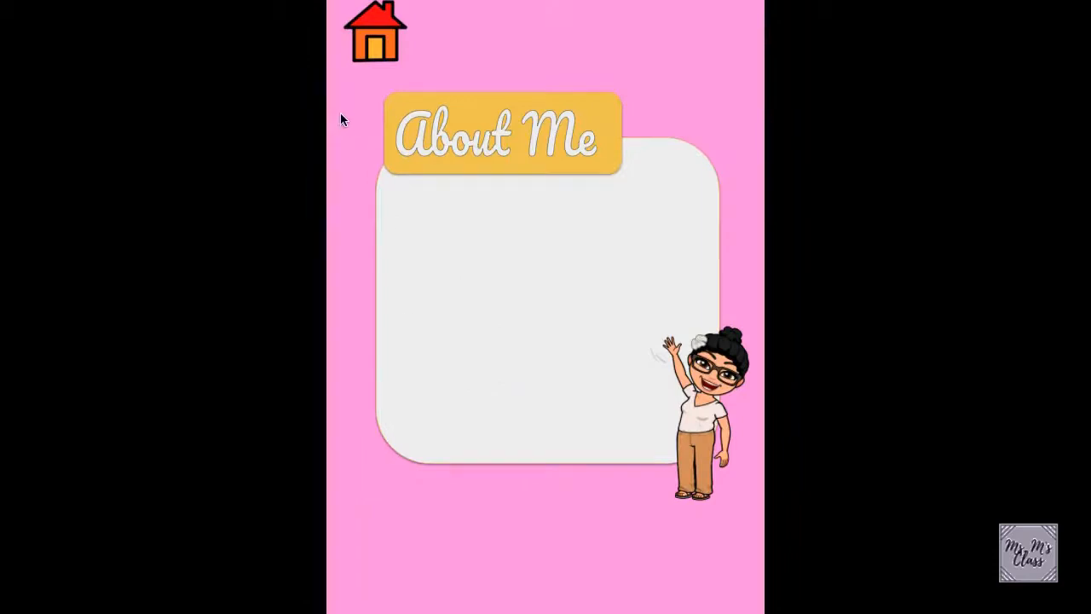
{"action": "left_click", "coordinate": [386, 58]}
{"action": "left_click", "coordinate": [612, 369]}
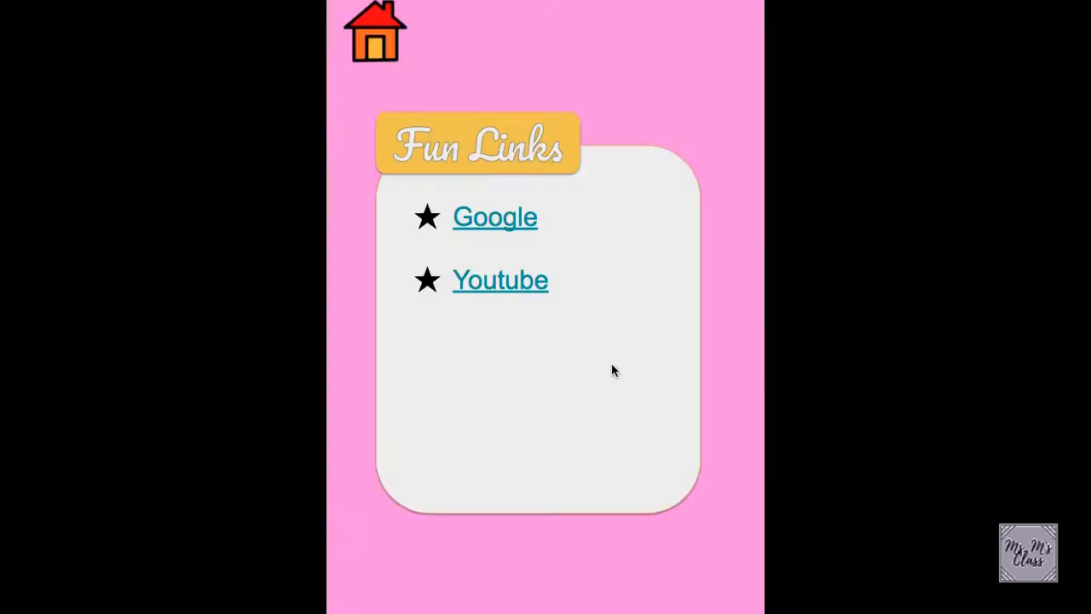
{"action": "left_click", "coordinate": [368, 32]}
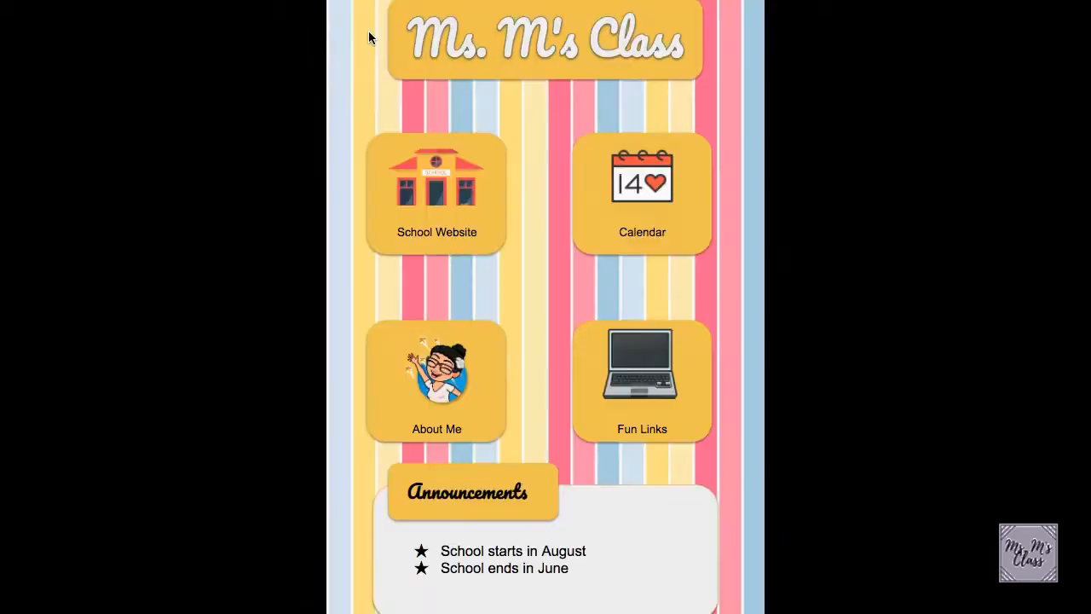